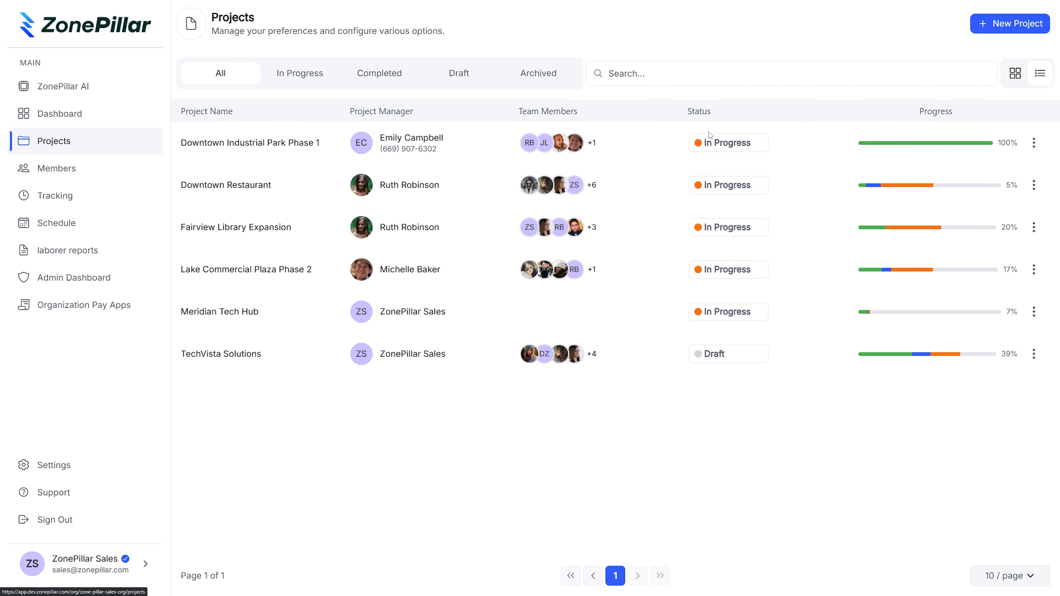
Start a new project and name it Project1
left_click(994, 25)
left_click(303, 129)
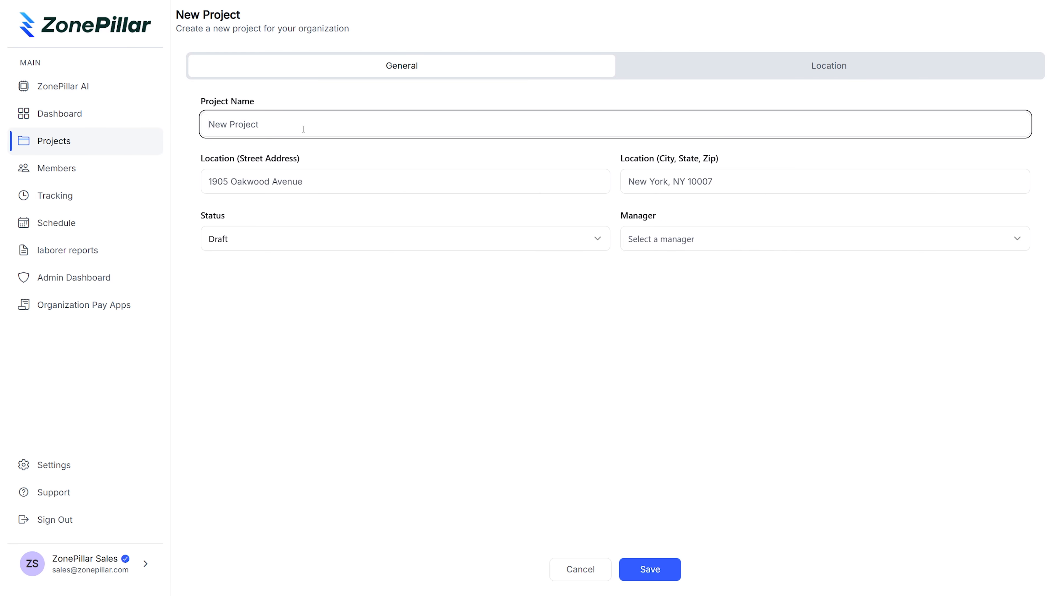
type("Project1")
Fill in the project's street address and its city, state and zip code
left_click(279, 179)
type("1212")
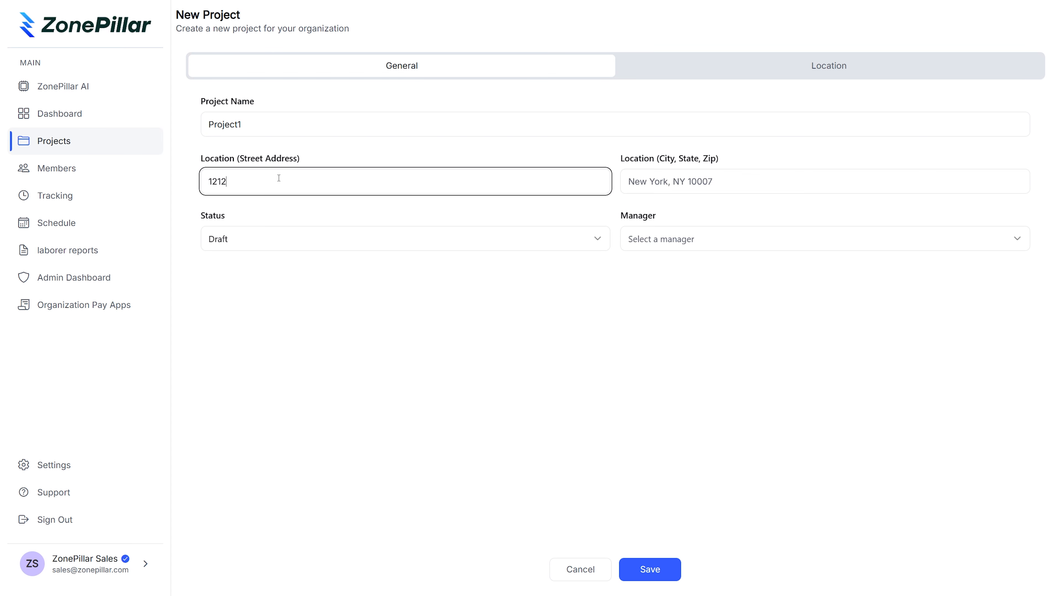
type(" Washington Ave")
left_click(638, 192)
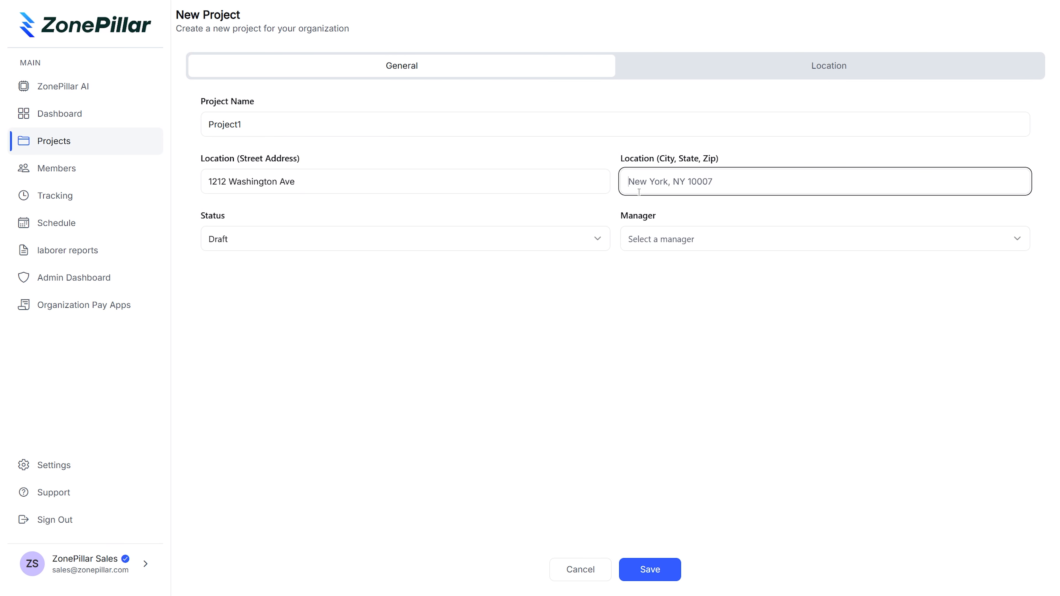
type("Jamestown, VA, 28031")
Set the project's status to In Progress, choose ZonePillar Sales as manager, and save the project
left_click(302, 239)
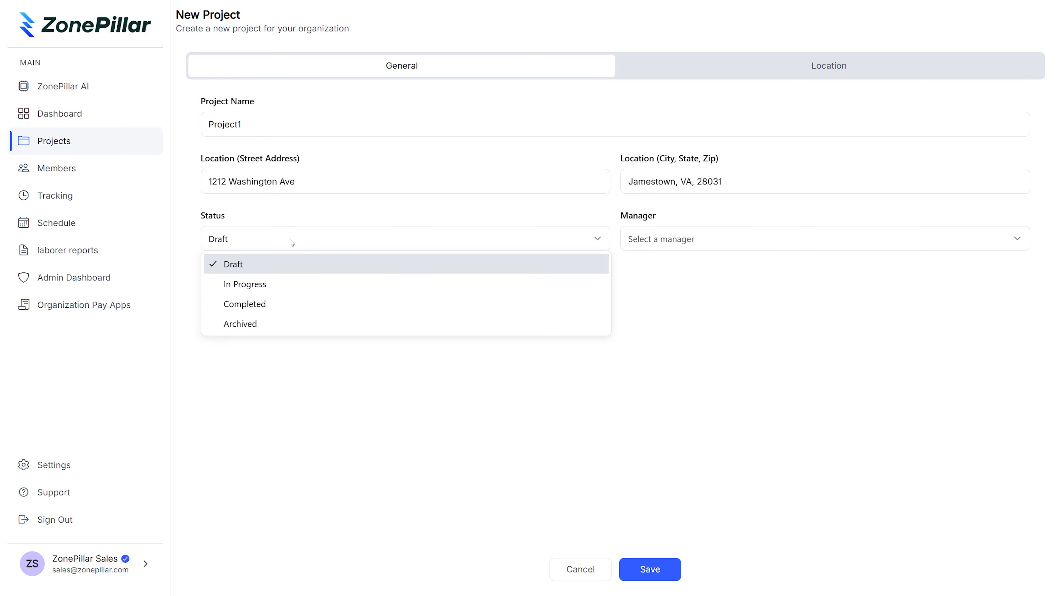
left_click(276, 284)
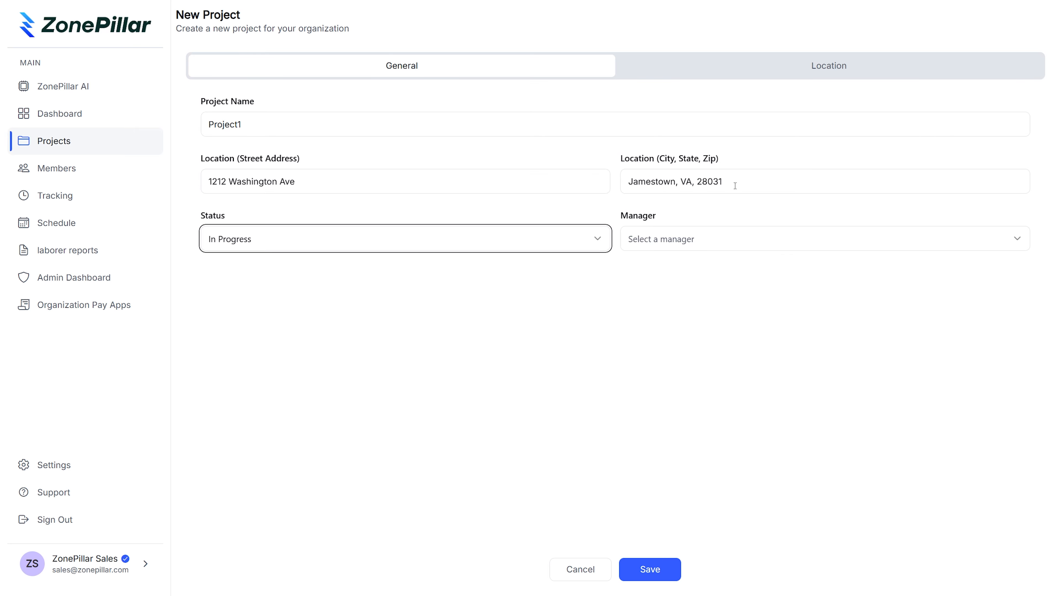
left_click(705, 240)
left_click(684, 284)
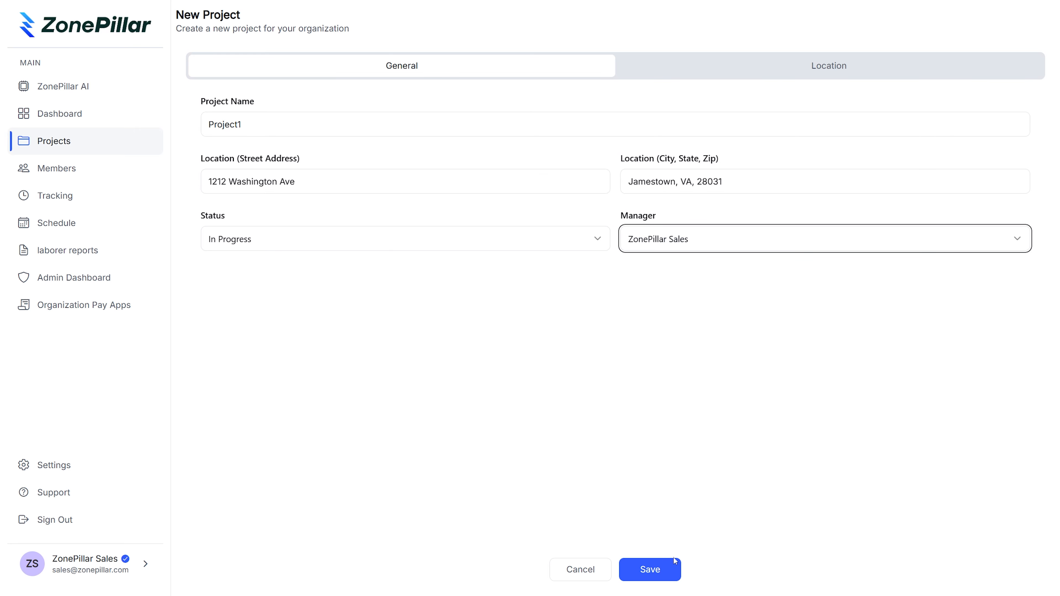
left_click(668, 570)
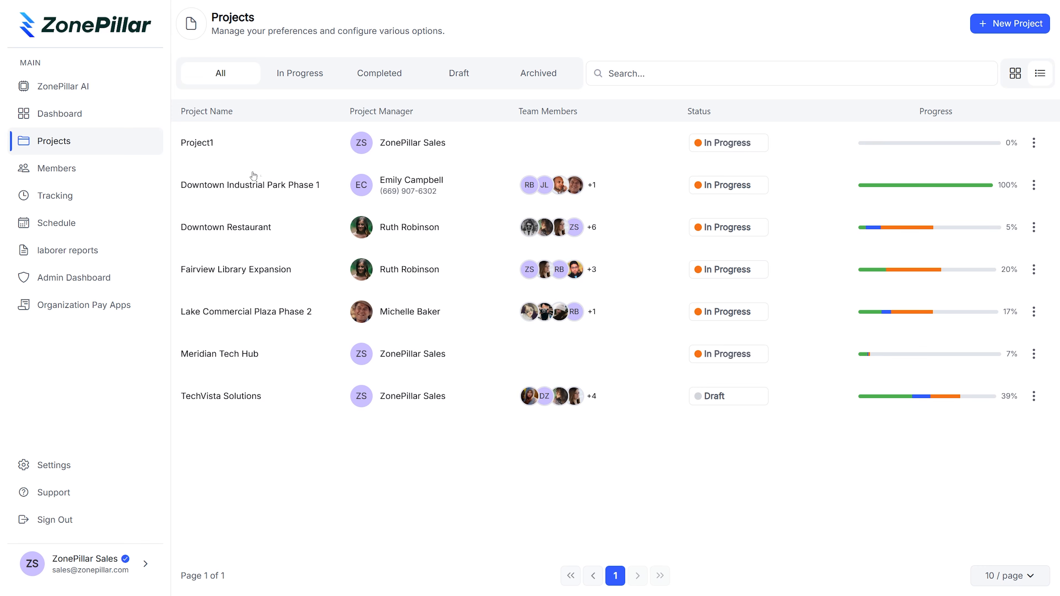
In Project1's tasks, create a new group named 1st Floor
left_click(213, 143)
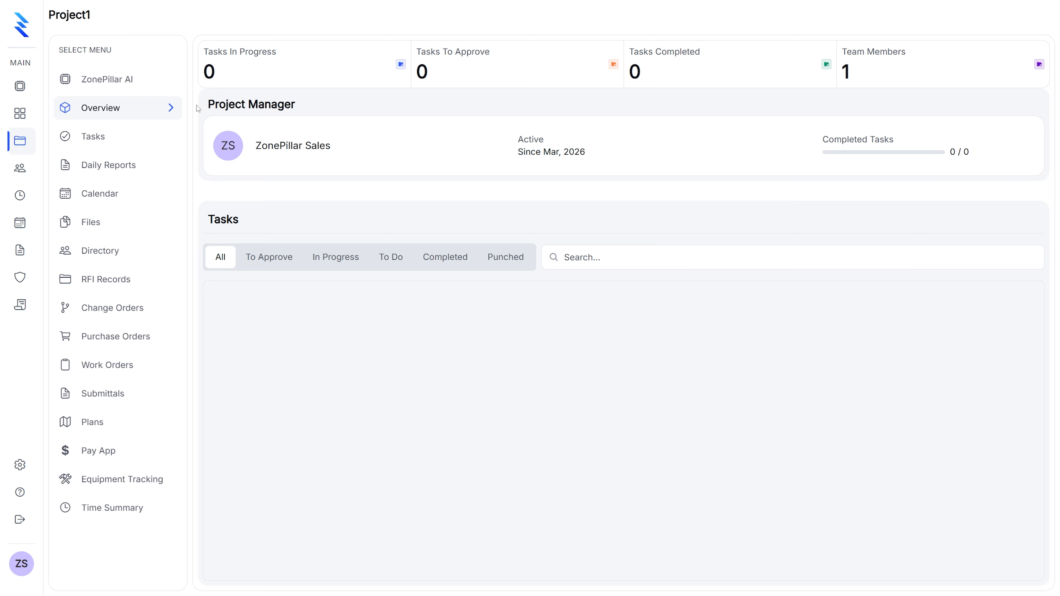
left_click(100, 141)
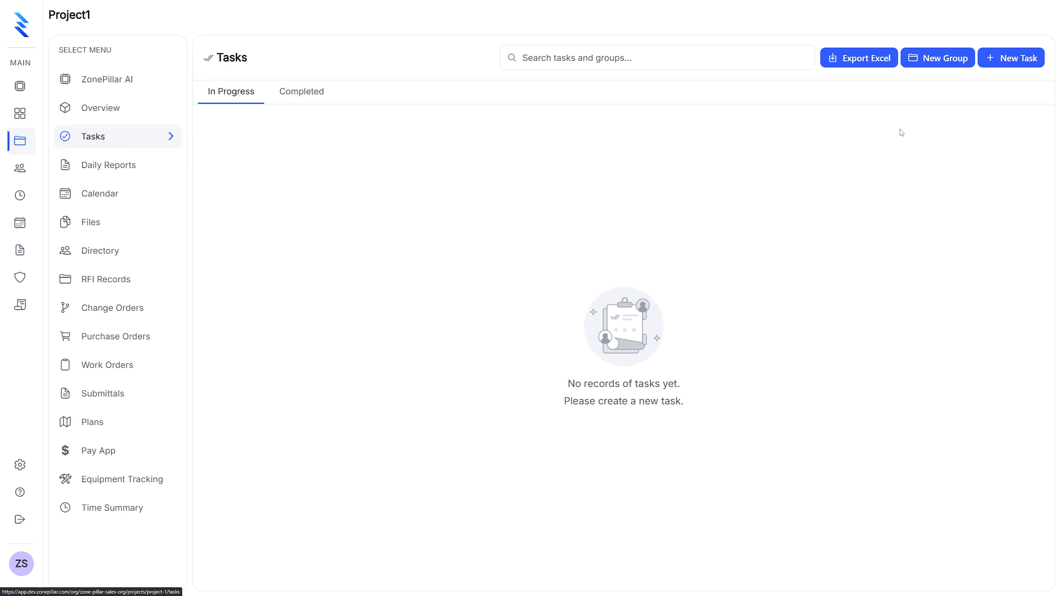
left_click(928, 60)
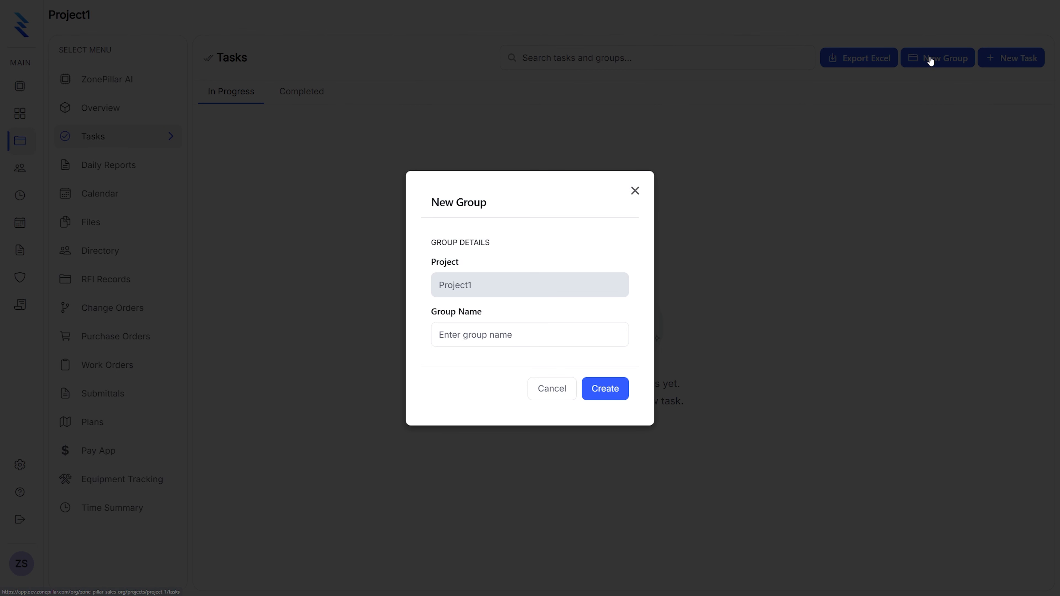
left_click(492, 336)
type("1st Floor")
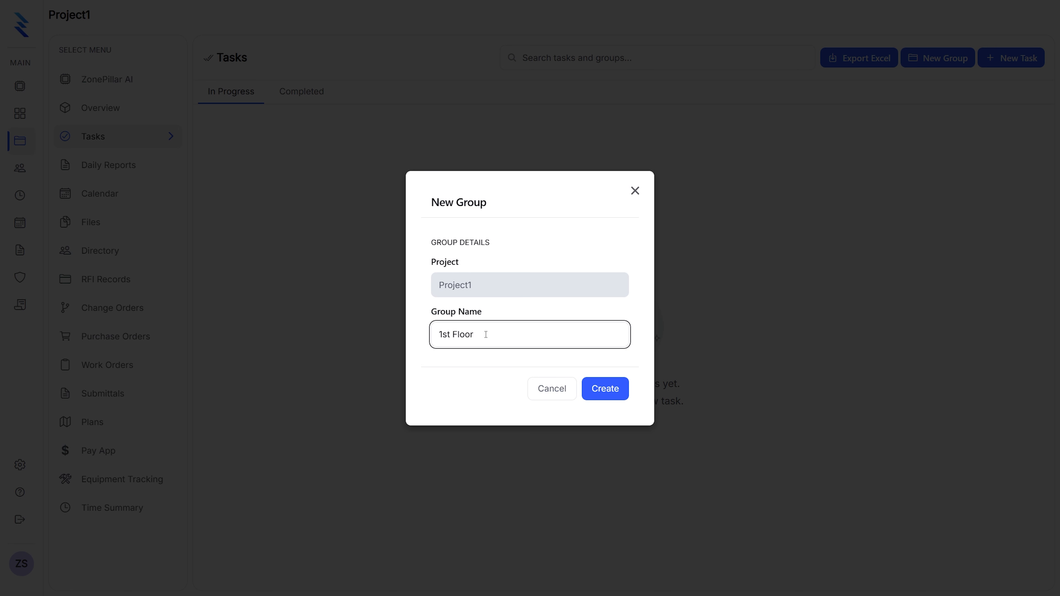
left_click(601, 389)
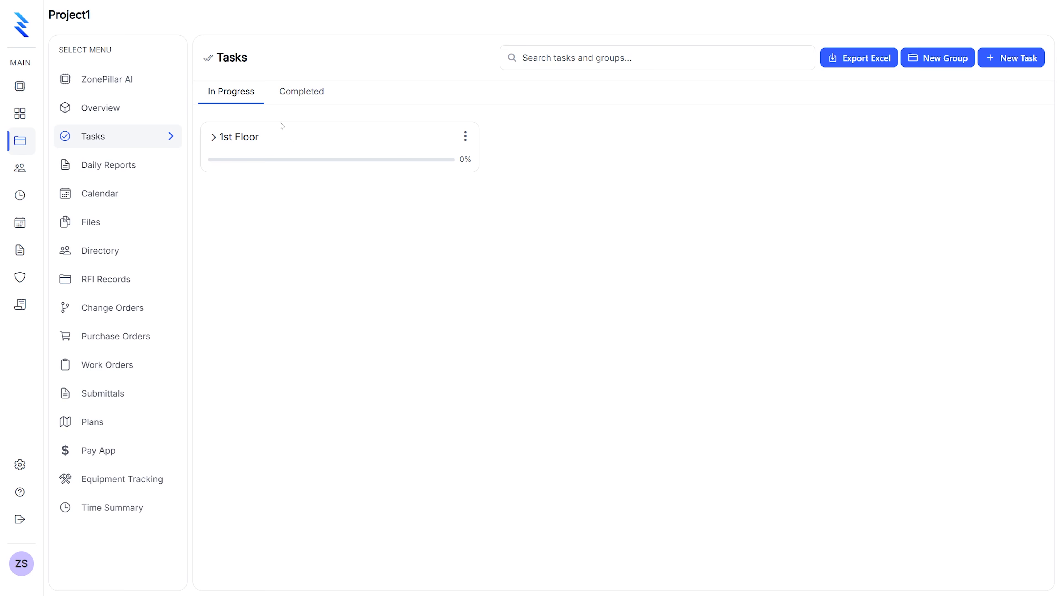
Add a sub-group named 101 to the 1st Floor group
left_click(464, 141)
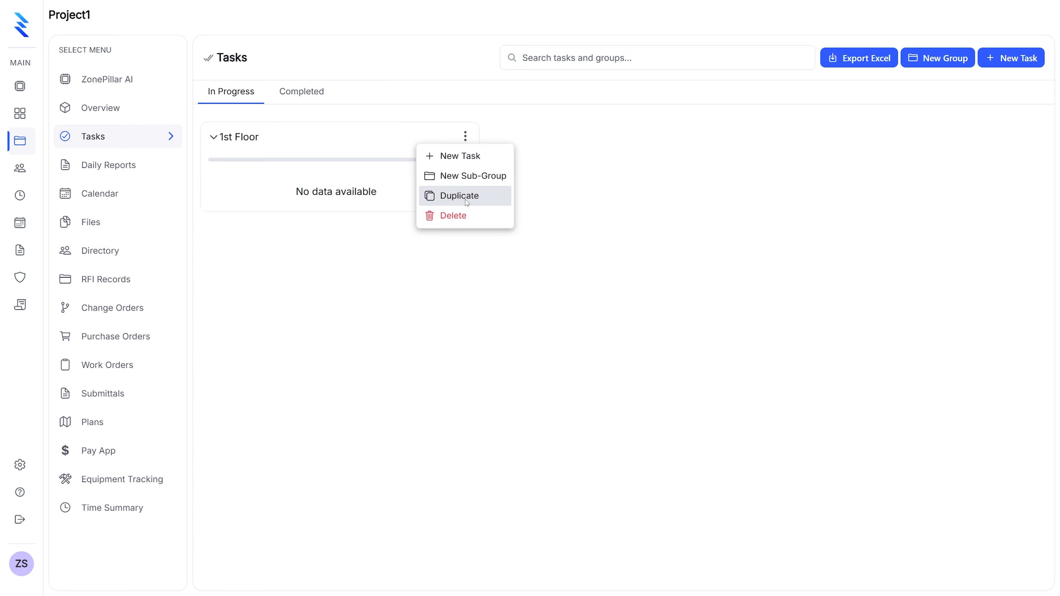
left_click(467, 176)
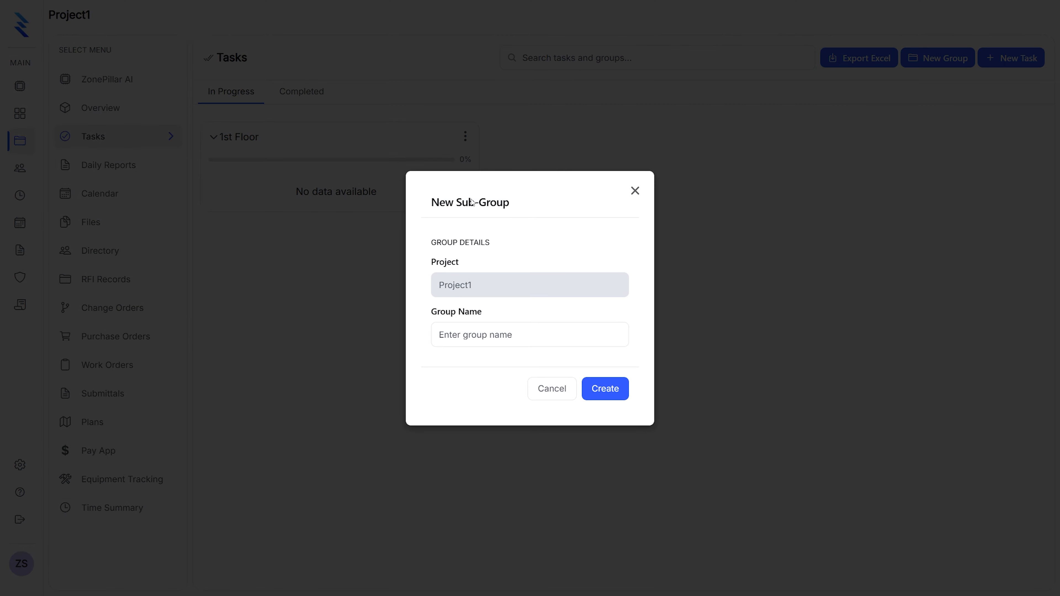
left_click(489, 334)
type("101")
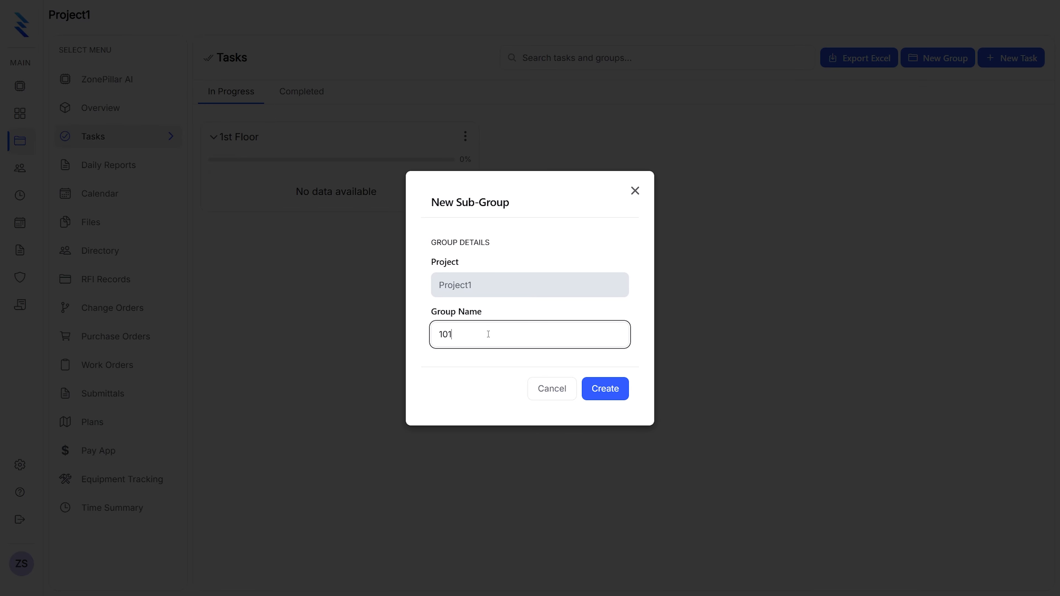
left_click(604, 394)
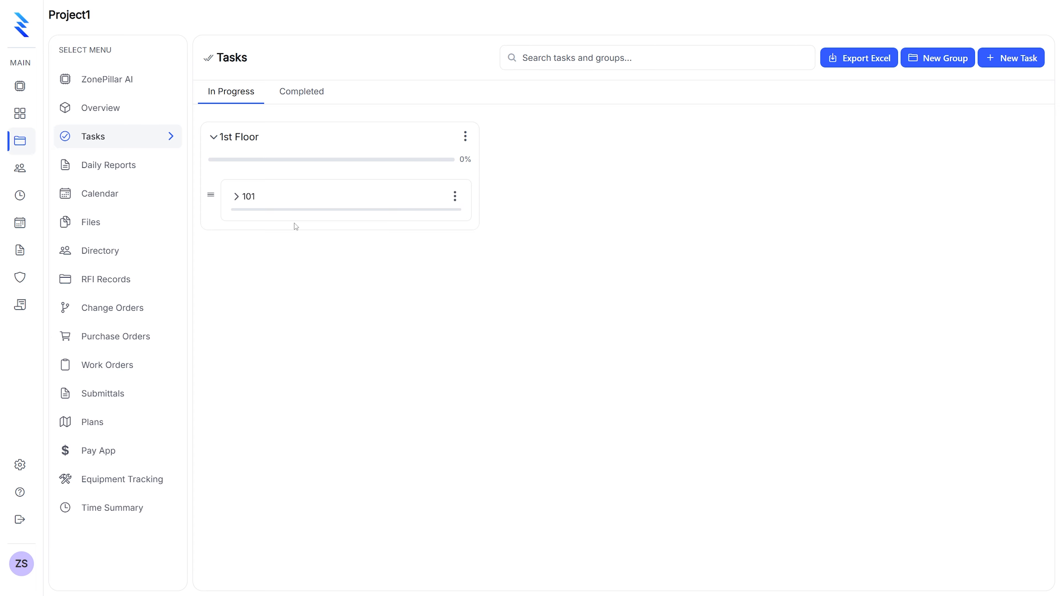
Start a new task from sub-group 101, choosing 1st Floor as its group and 101 as its sub-group
left_click(454, 198)
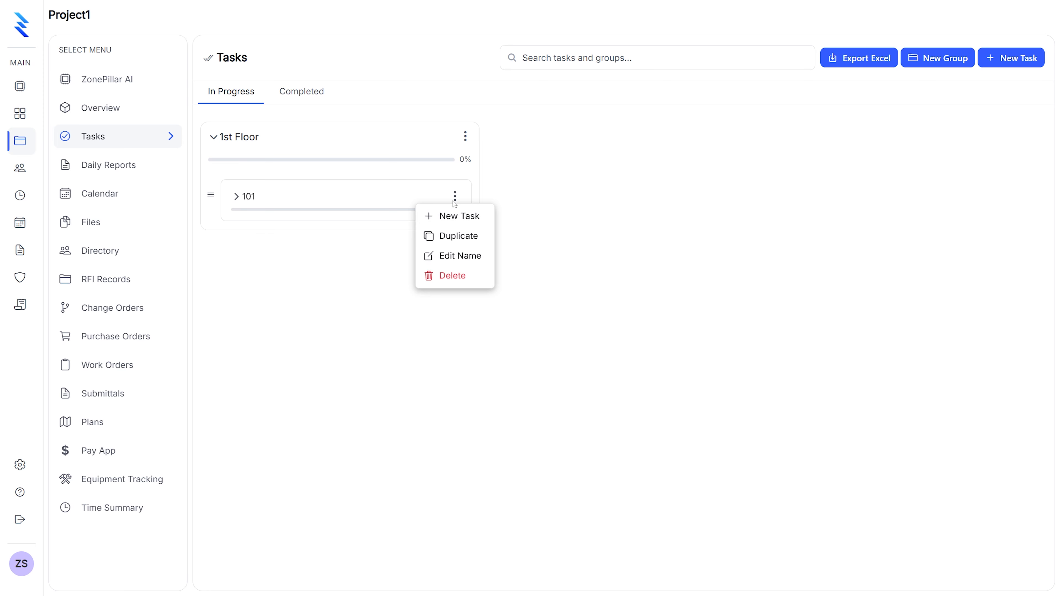
left_click(458, 216)
left_click(453, 191)
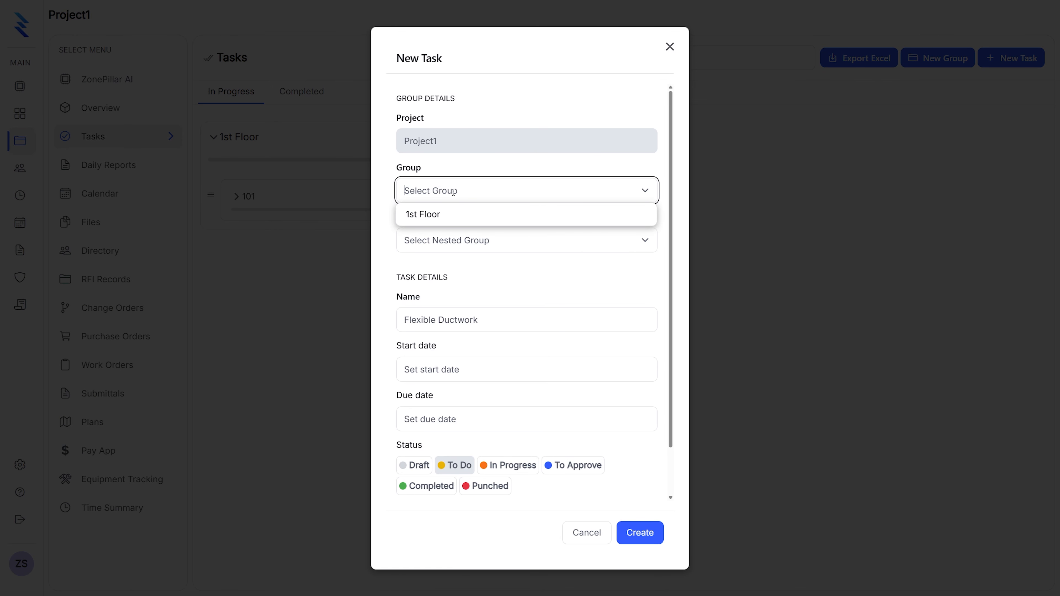
left_click(450, 213)
left_click(450, 241)
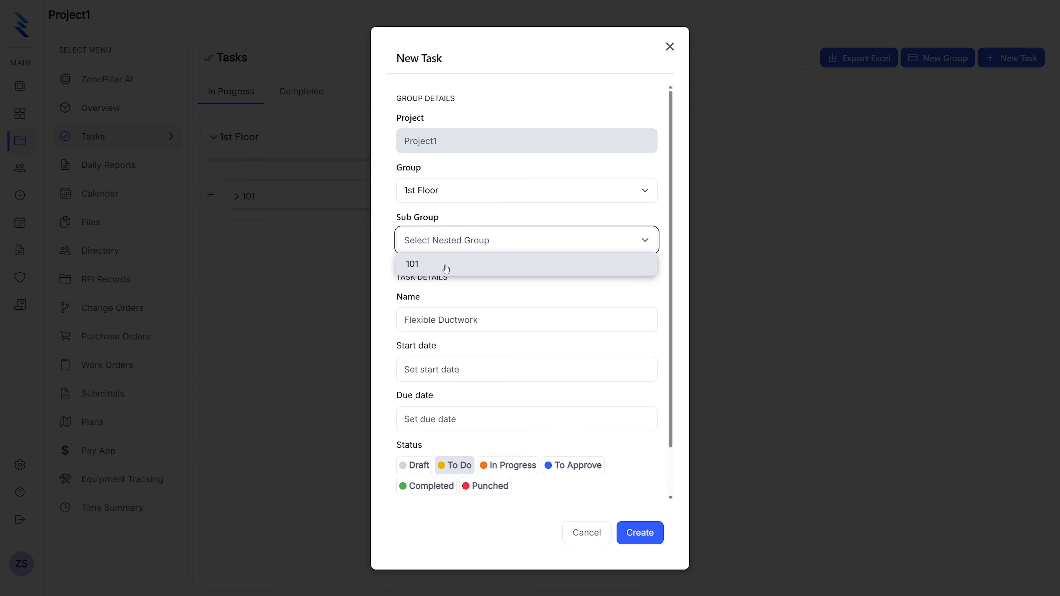
left_click(445, 265)
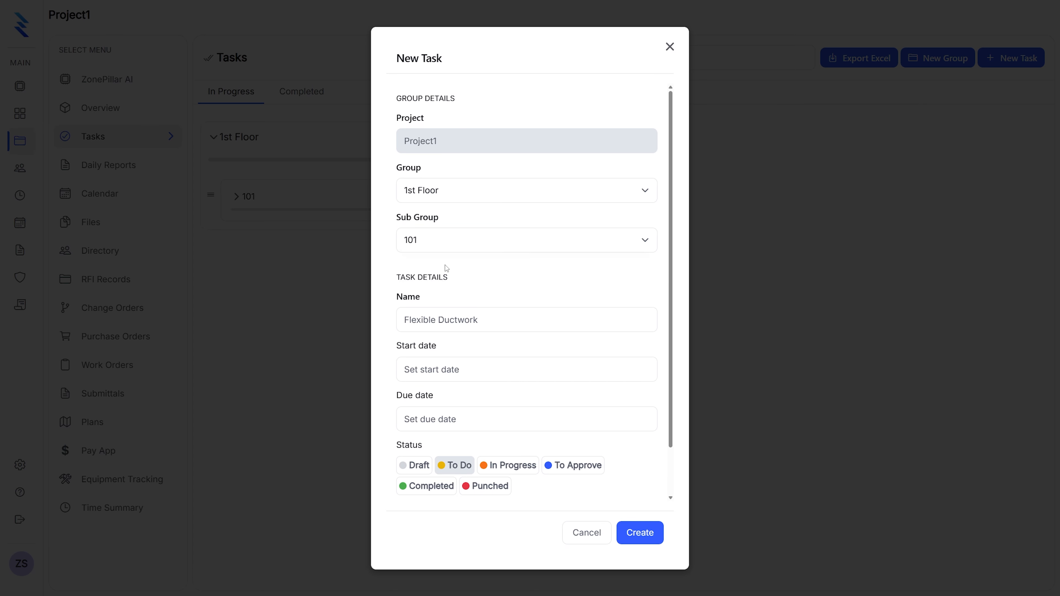
Name the task Install AC Unit, with start date 03/16/2026 and due date 03/23/2026
left_click(439, 318)
type("Inst")
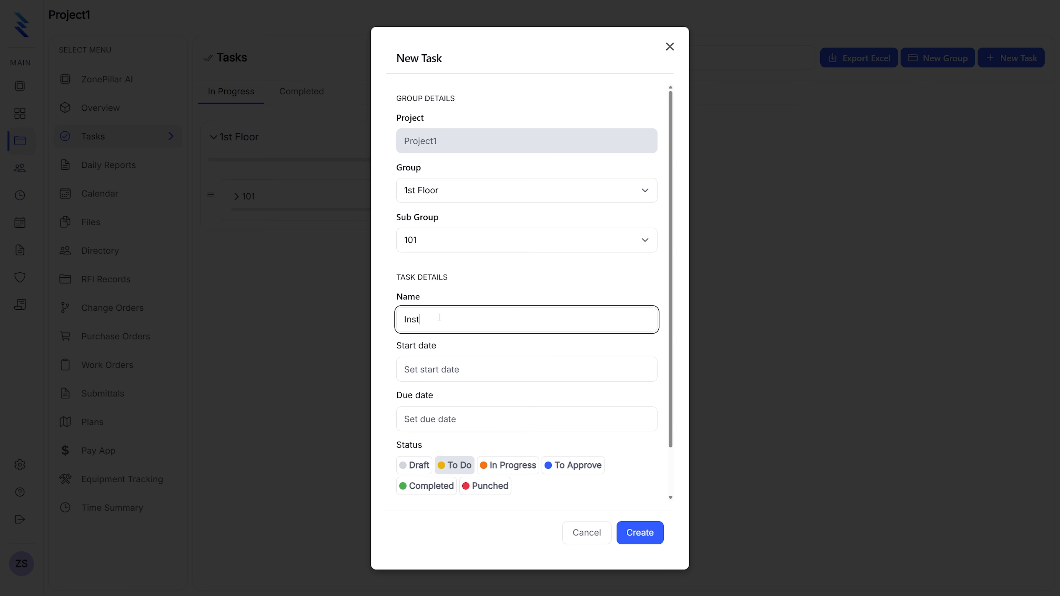
type("all AC Unit")
left_click(442, 361)
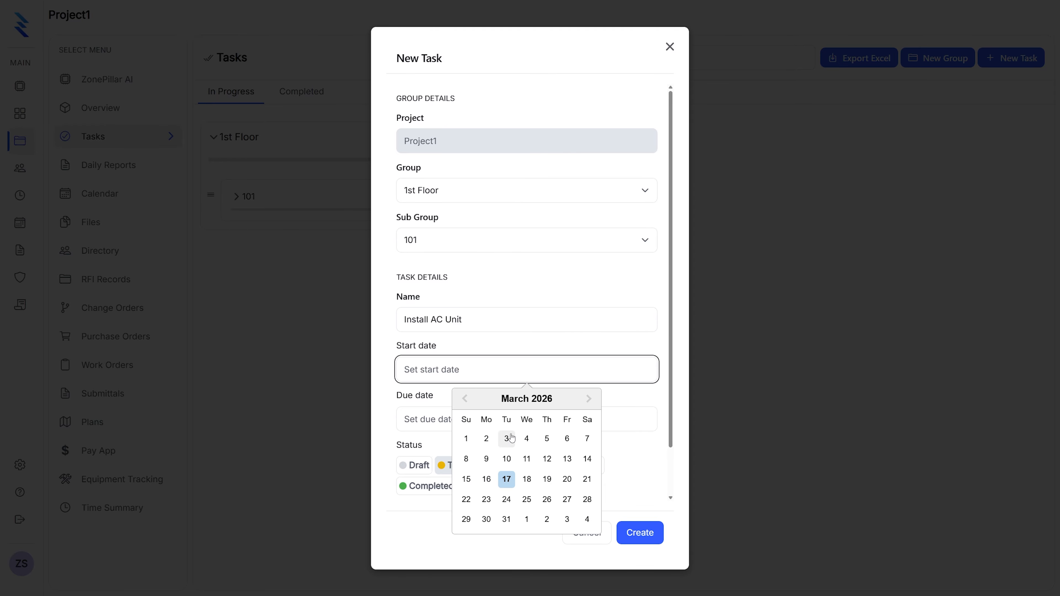
left_click(486, 479)
left_click(443, 427)
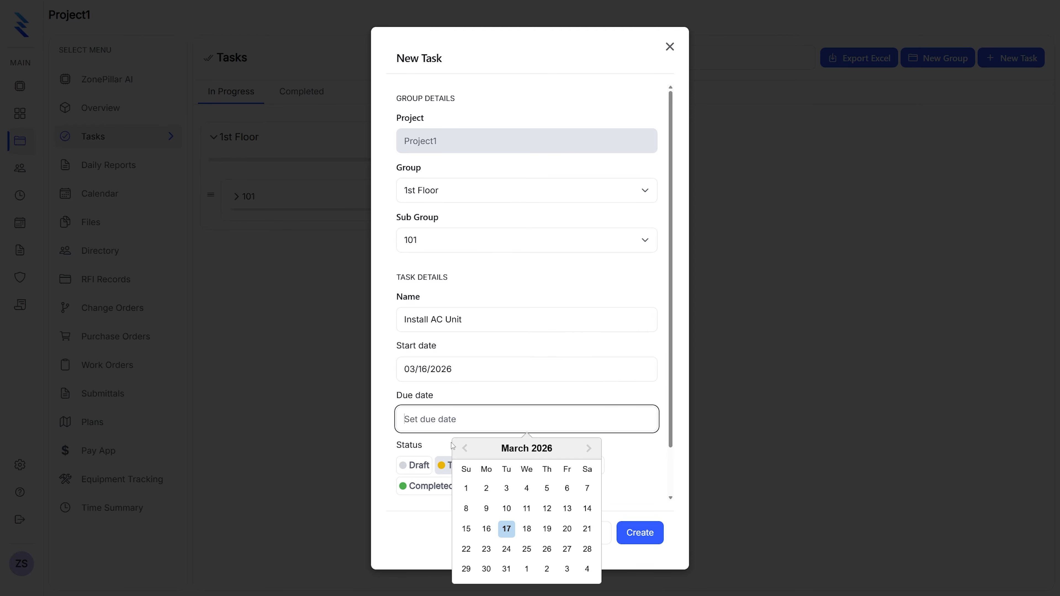
left_click(486, 528)
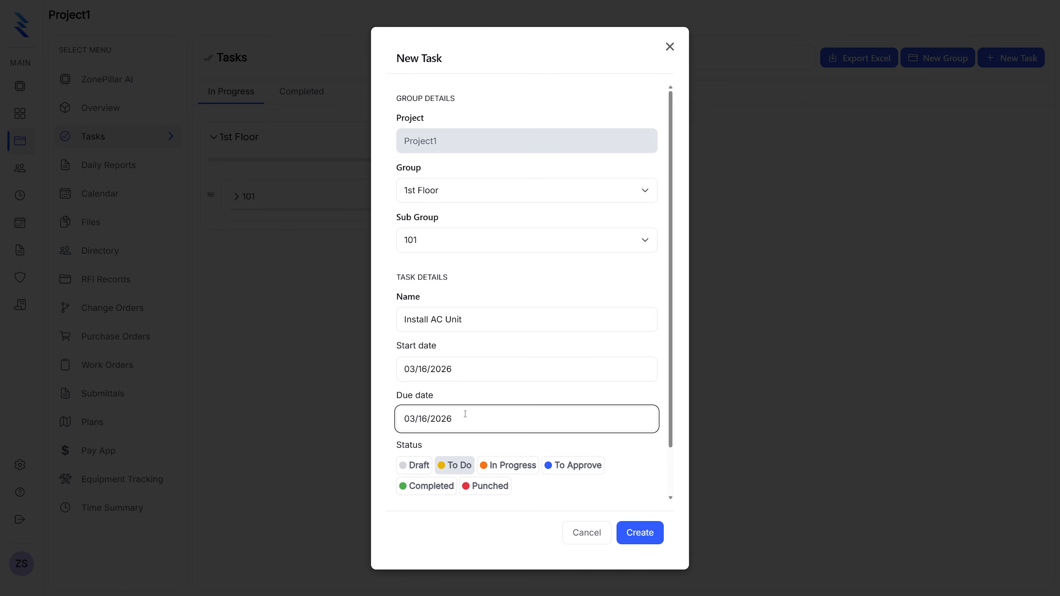
left_click(480, 436)
left_click(486, 549)
Assign the task to ZonePillar Sales, create it, and expand sub-group 101
scroll(474, 408, "down", 2)
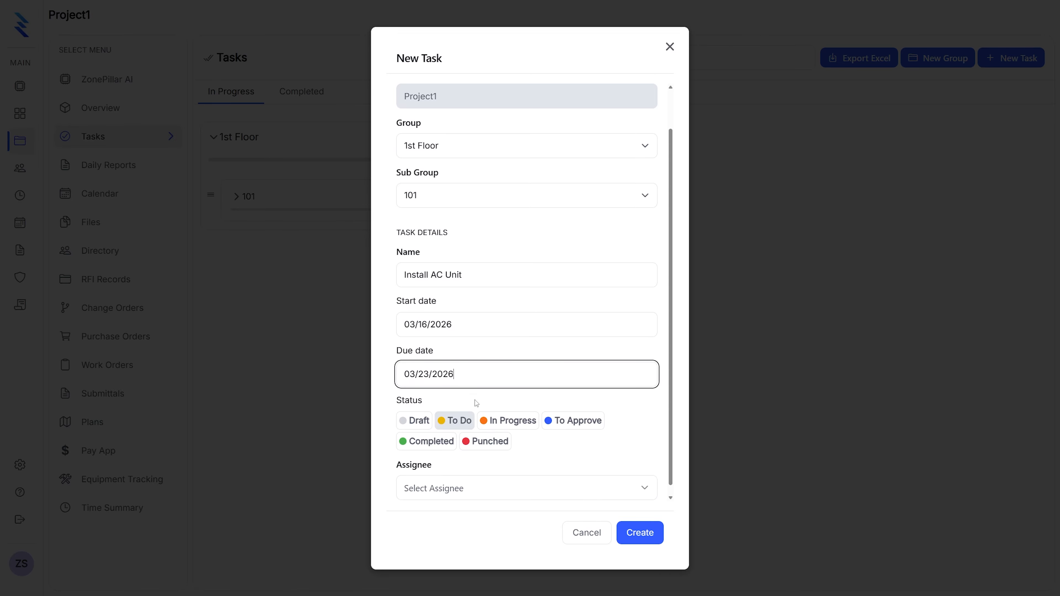
left_click(450, 480)
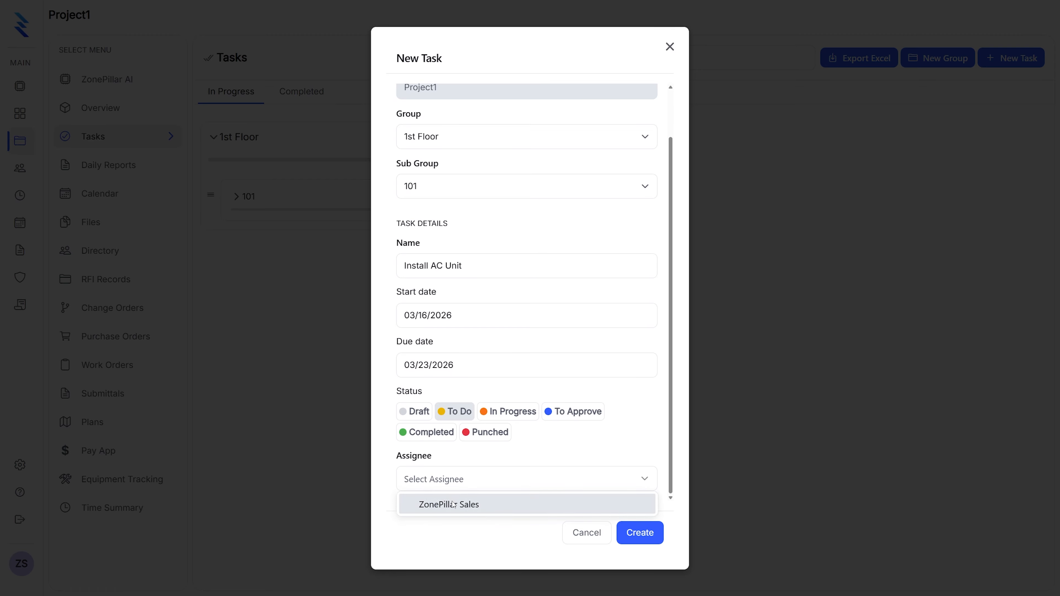
left_click(453, 504)
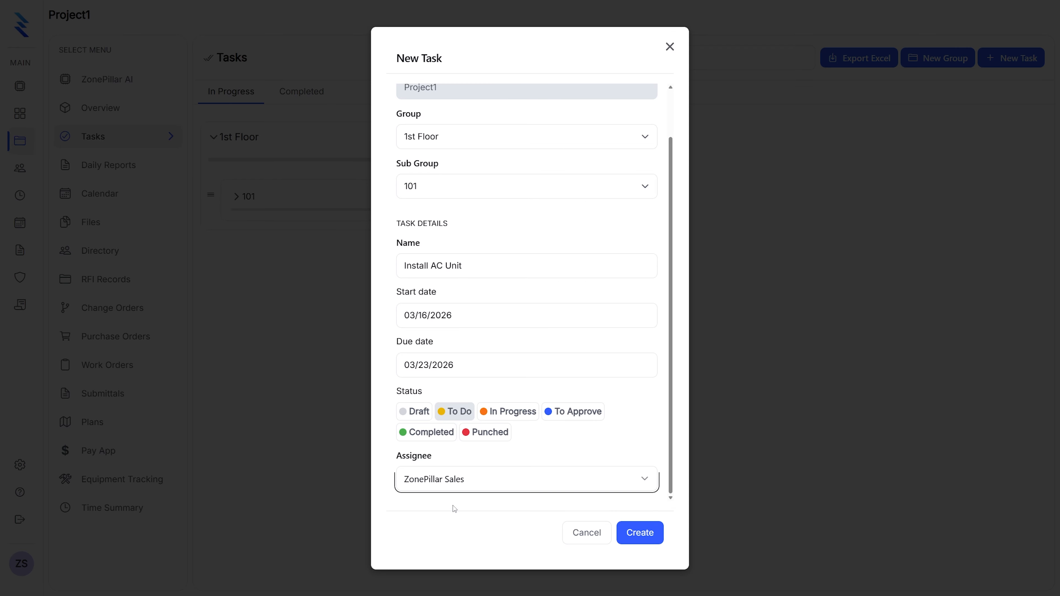
left_click(643, 534)
left_click(235, 196)
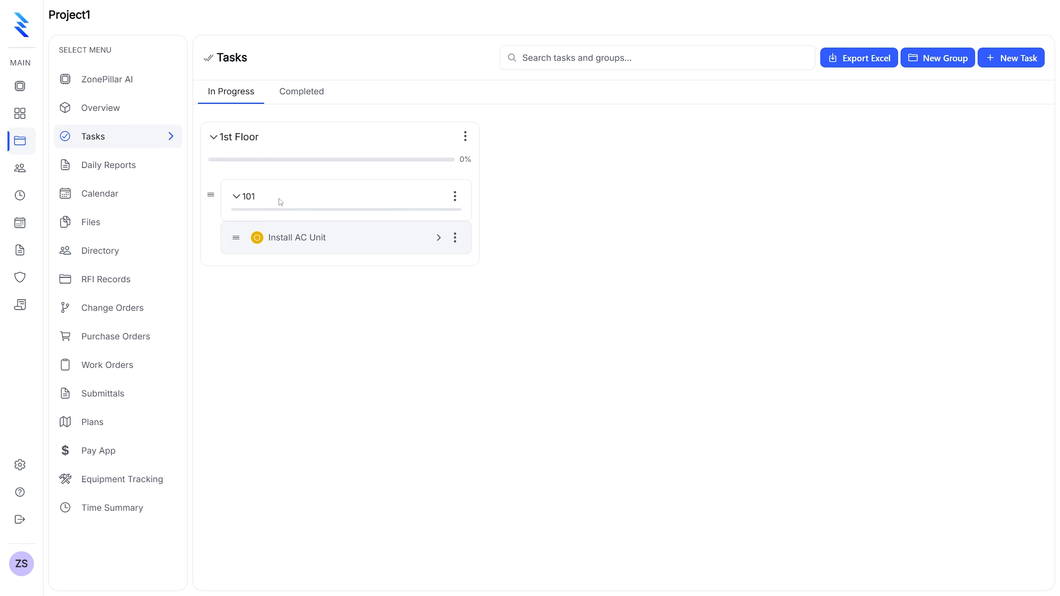
Start another task in sub-group 101, reselecting 1st Floor as the group and 101 as the sub-group
left_click(454, 196)
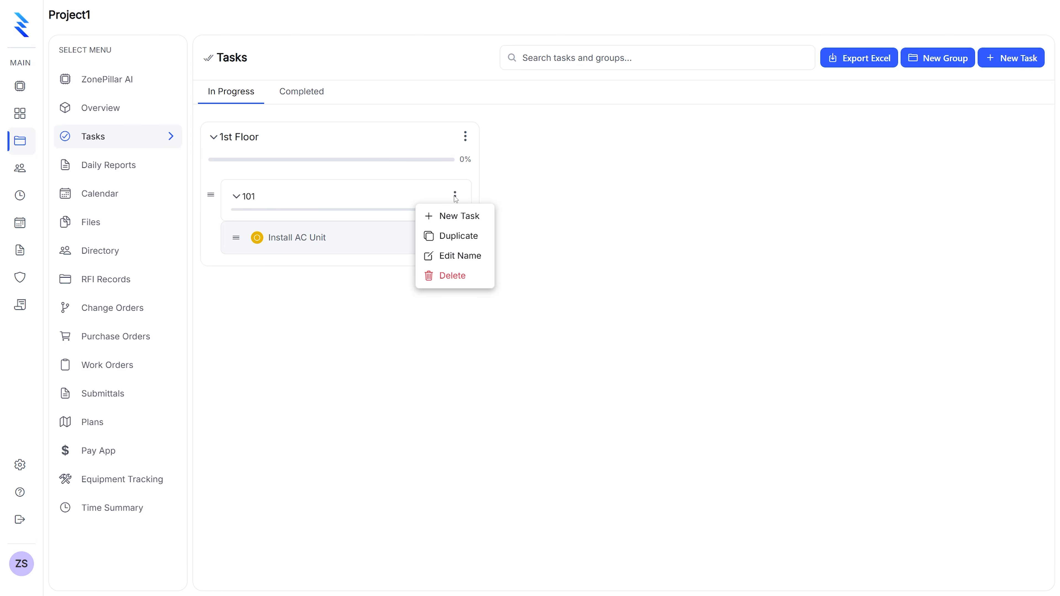
left_click(457, 217)
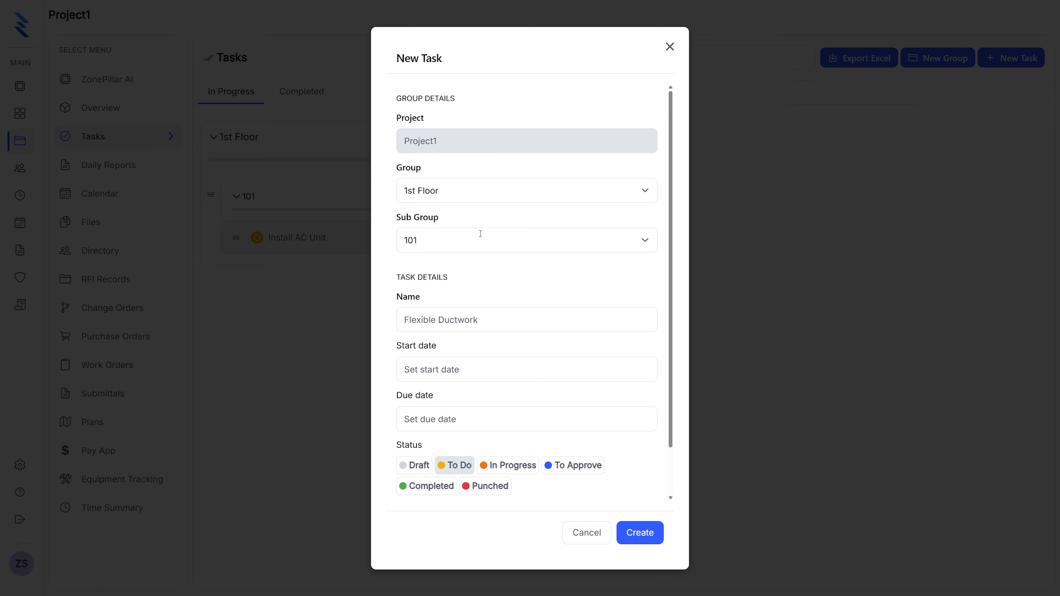
left_click(561, 190)
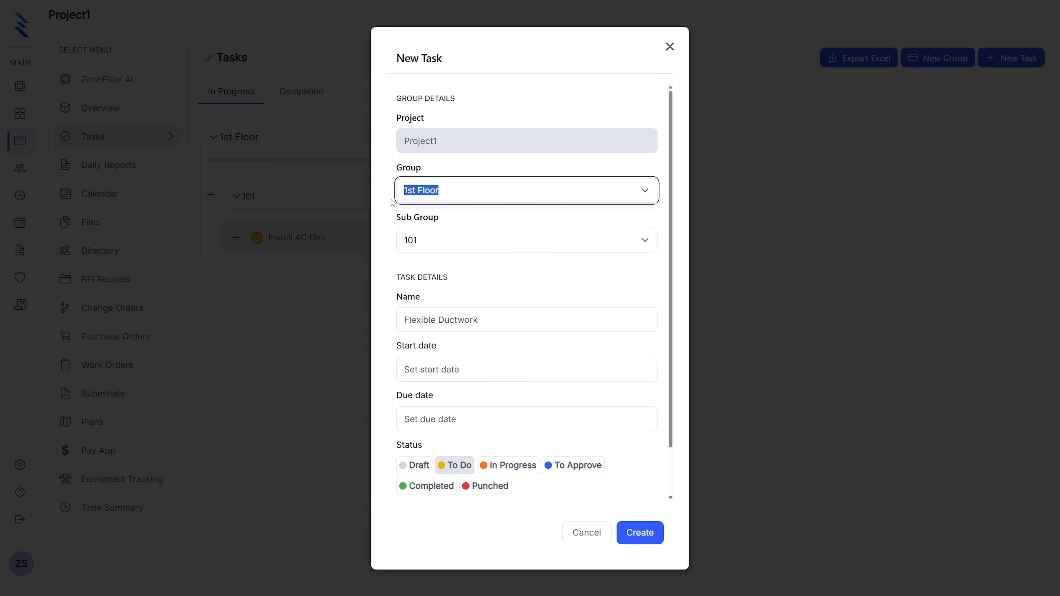
key("BackSpace")
left_click(449, 216)
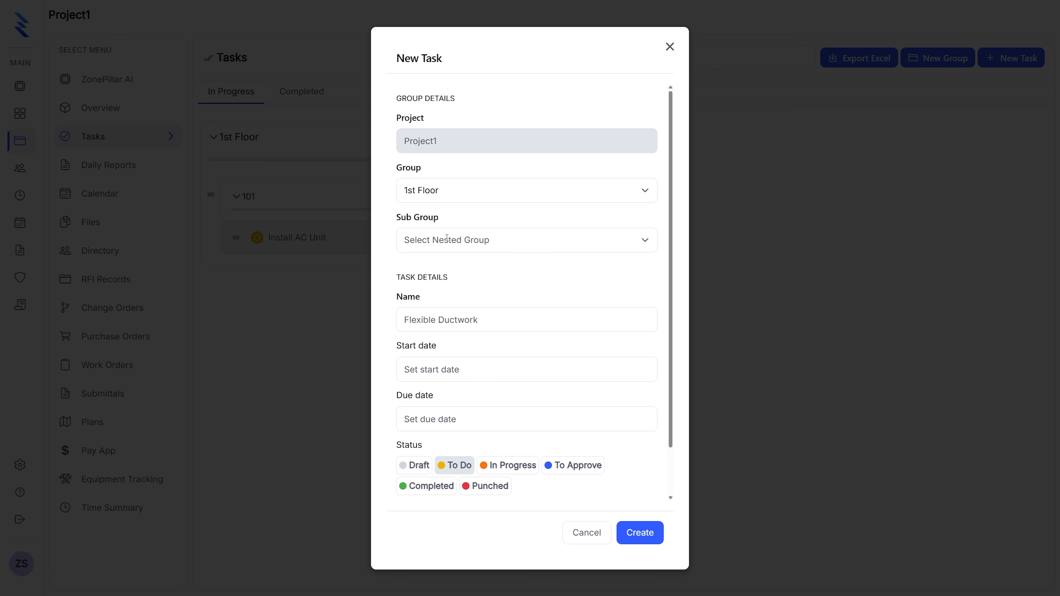
left_click(447, 237)
left_click(445, 264)
Name the task Install Thermostat, with start date 03/18/2026 and due date 03/20/2026
left_click(443, 309)
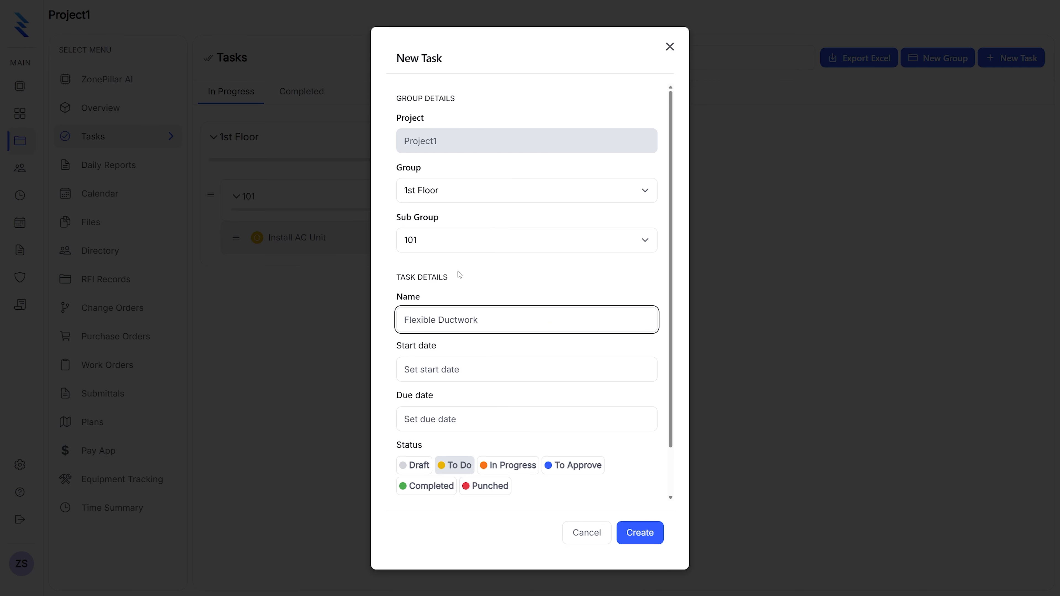
type("Install Thermostat")
left_click(447, 364)
left_click(526, 479)
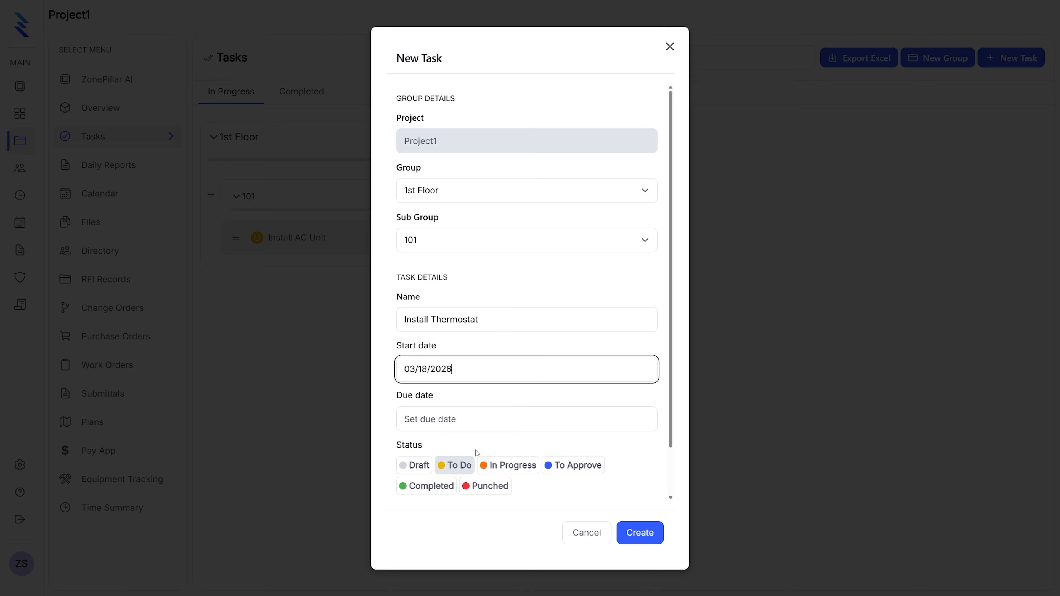
left_click(446, 414)
left_click(567, 528)
scroll(478, 385, "down", 2)
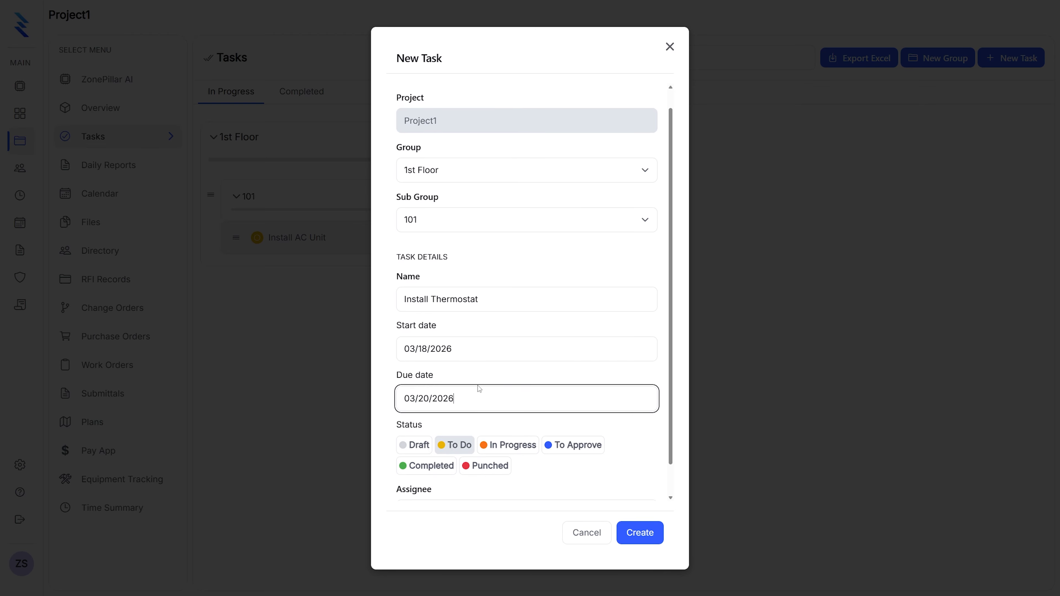
Assign the Install Thermostat task to ZonePillar Sales and create it
left_click(449, 484)
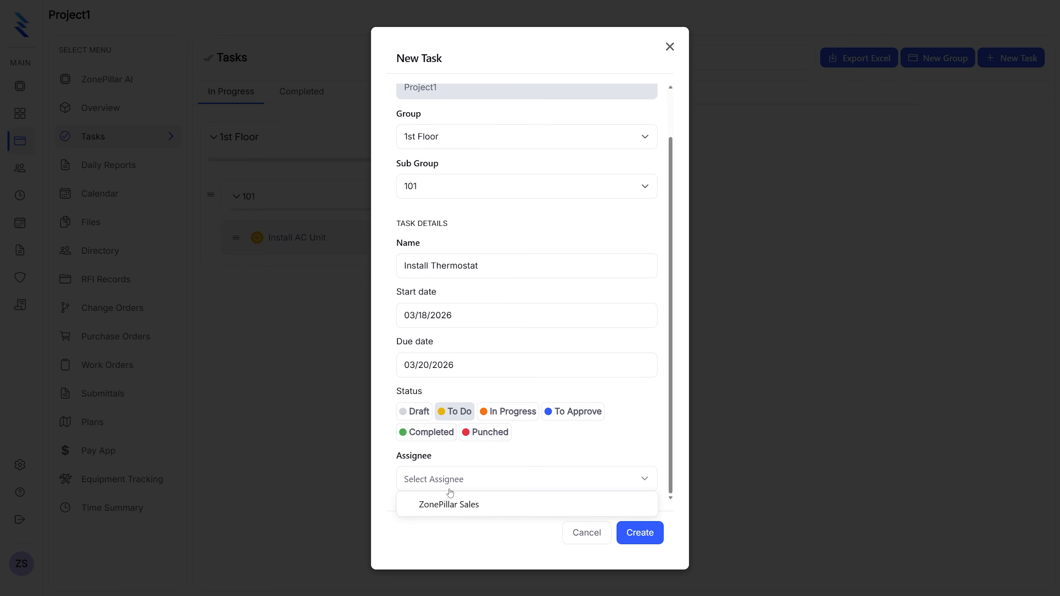
left_click(449, 506)
left_click(639, 533)
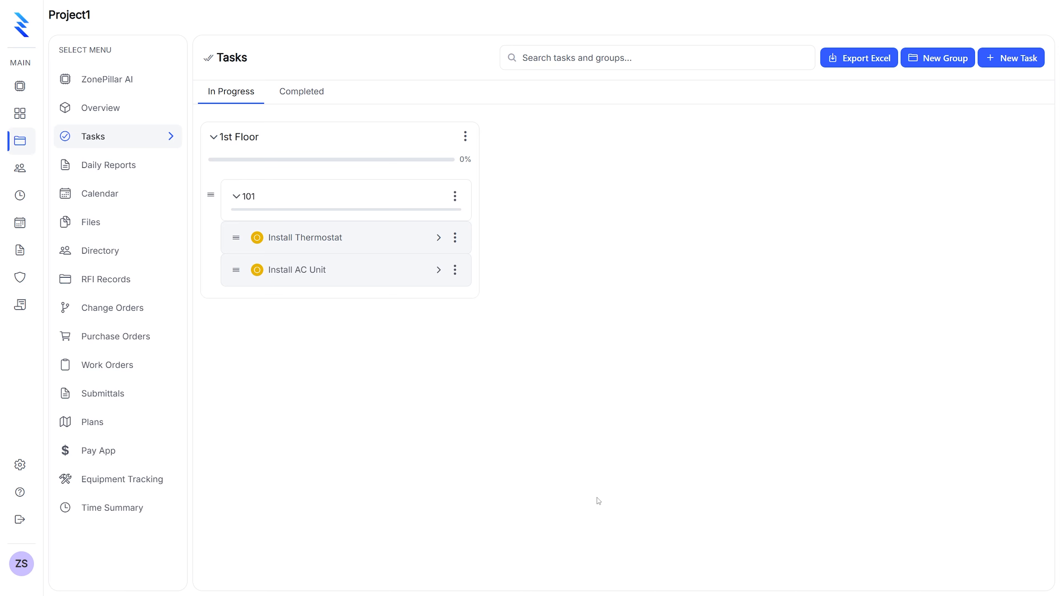
Start a new task in sub-group 101 named Install Grille, with start date 03/18/2026 and due date 03/25/2026
left_click(455, 199)
left_click(461, 218)
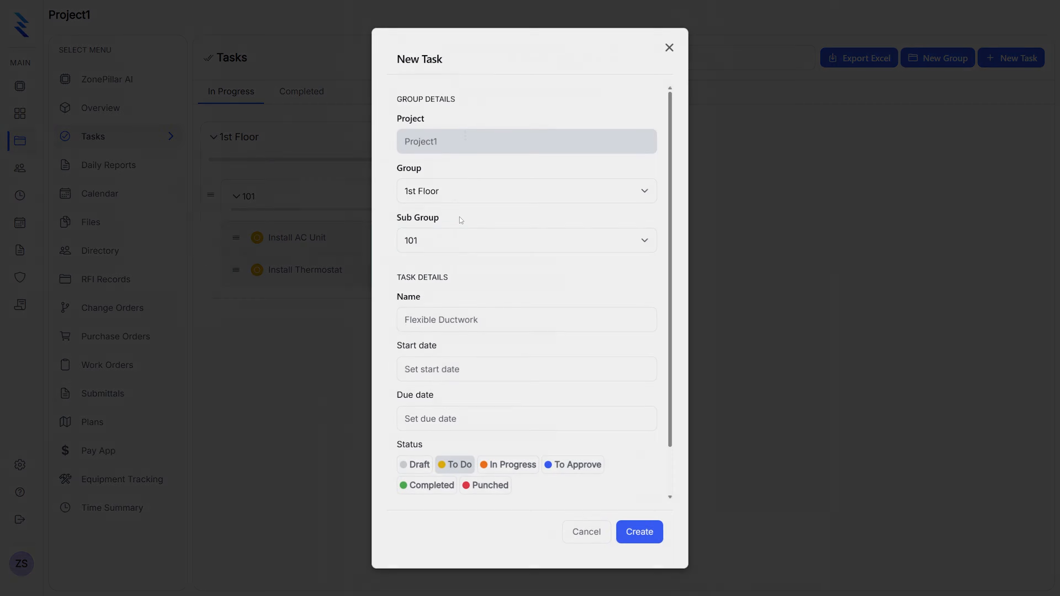
left_click(435, 318)
type("Ins")
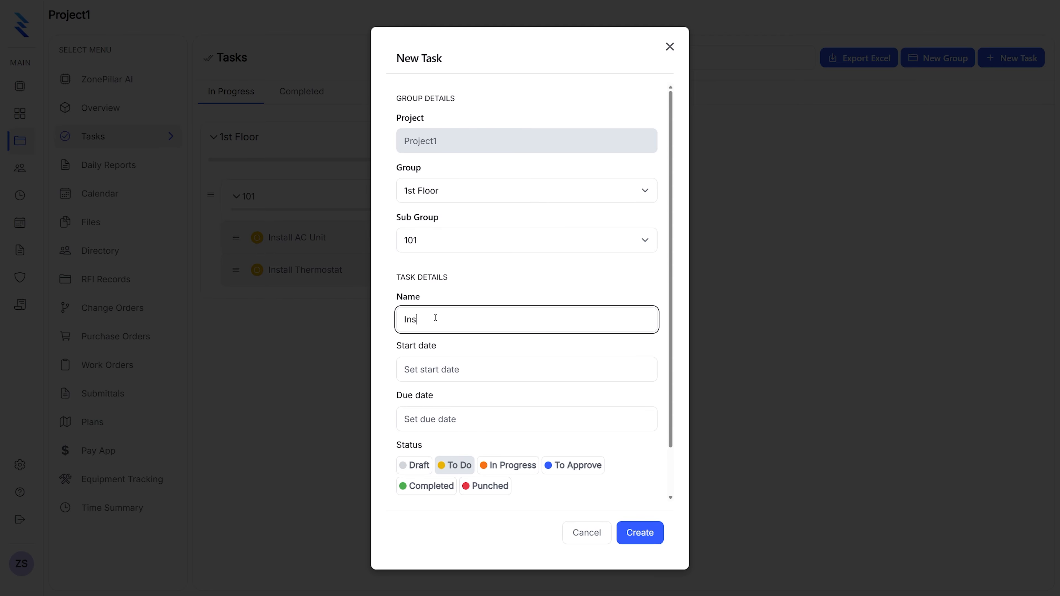
type("tall Grille")
left_click(436, 369)
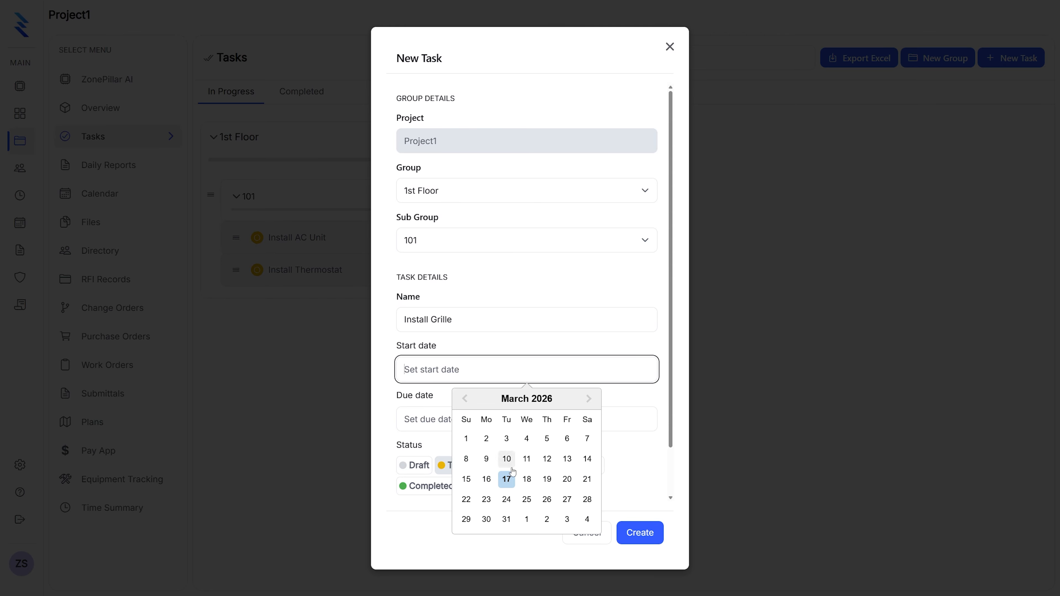
left_click(528, 481)
left_click(443, 416)
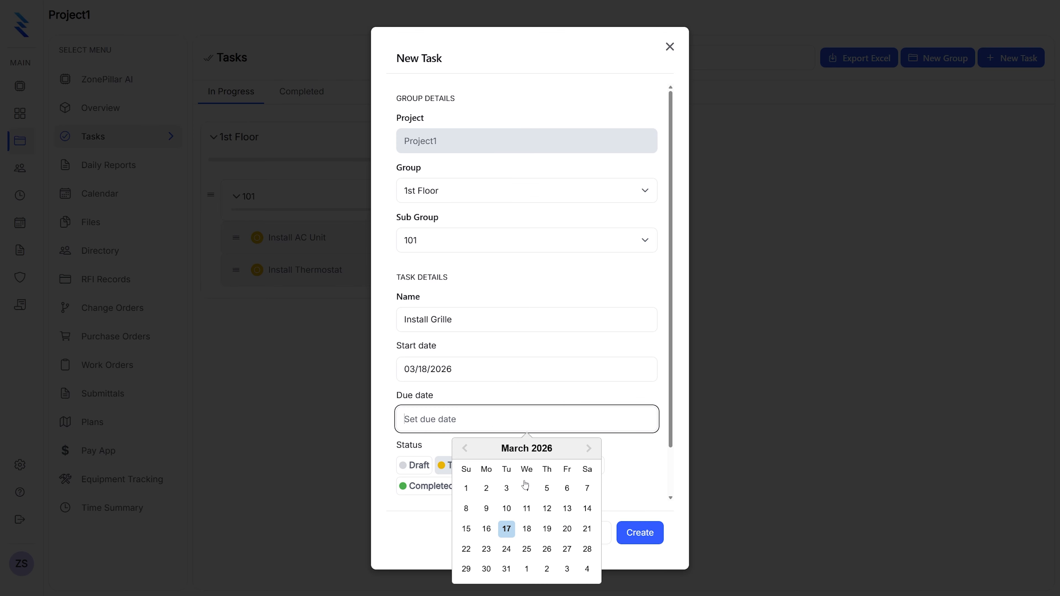
left_click(525, 549)
Assign the Install Grille task to ZonePillar Sales and create it
scroll(480, 409, "down", 2)
left_click(450, 487)
left_click(538, 507)
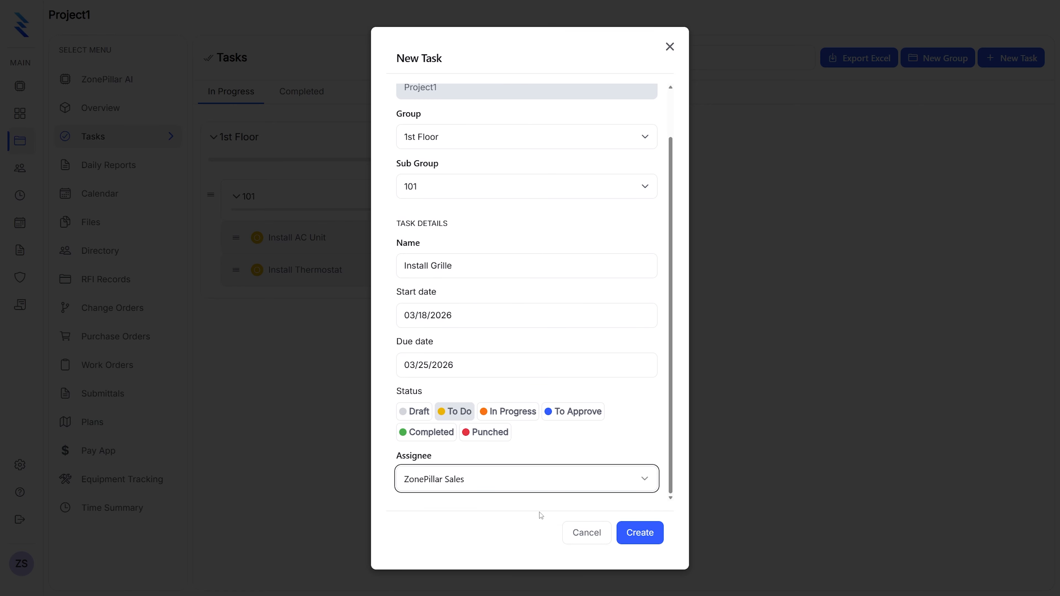
left_click(640, 533)
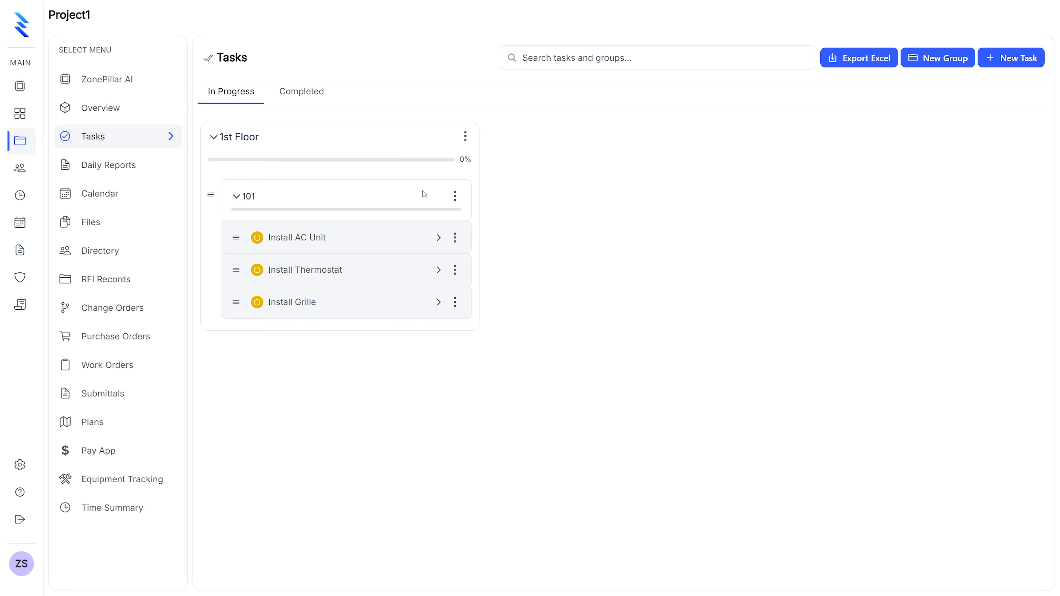
Duplicate sub-group 101 as 102, preserving task status, dates and assignee, and expand the copy
left_click(454, 198)
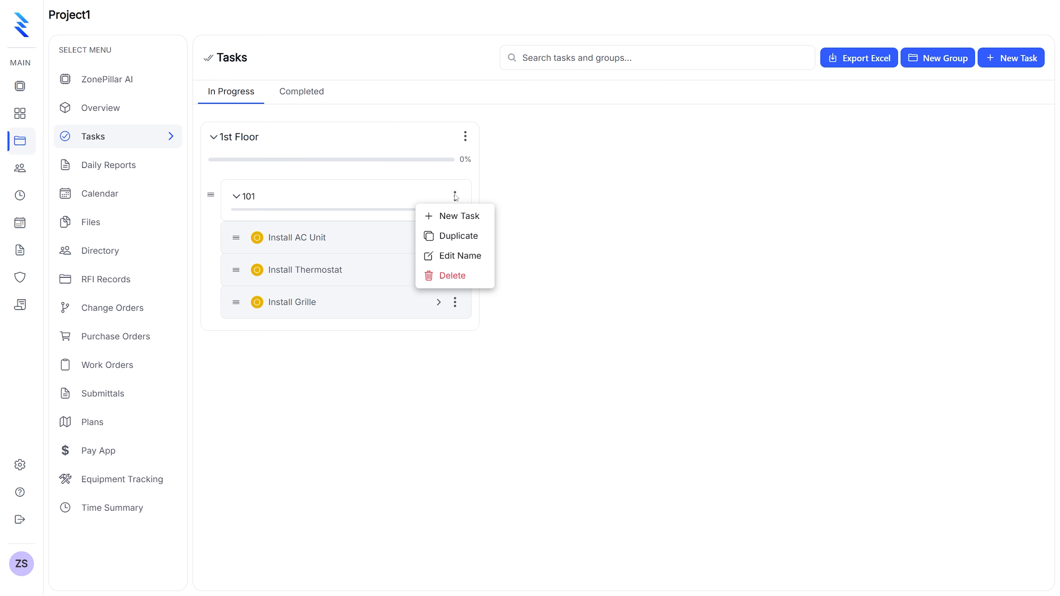
left_click(466, 237)
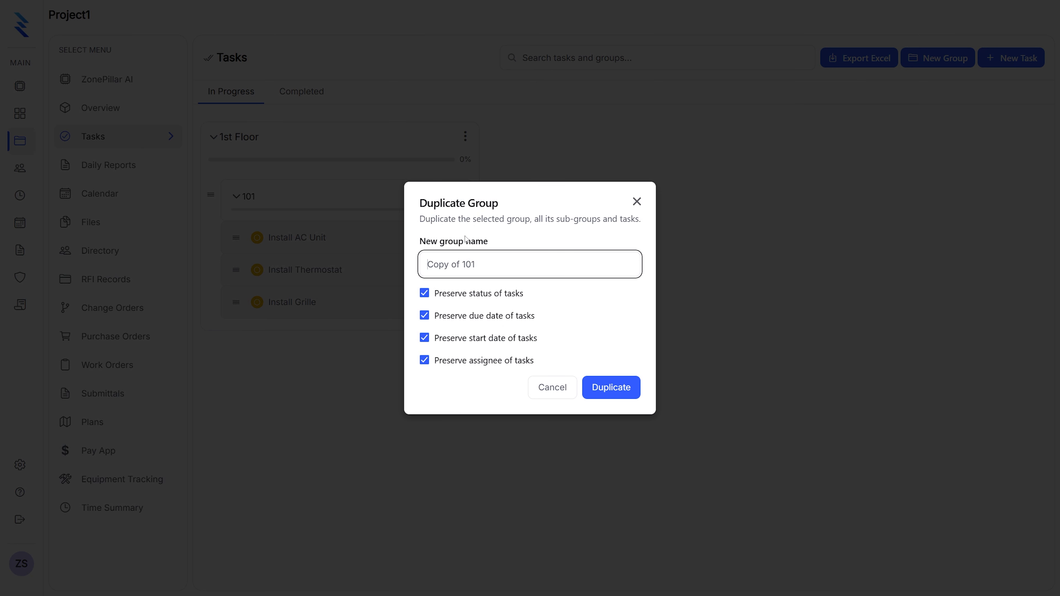
type("102")
left_click(611, 388)
left_click(247, 341)
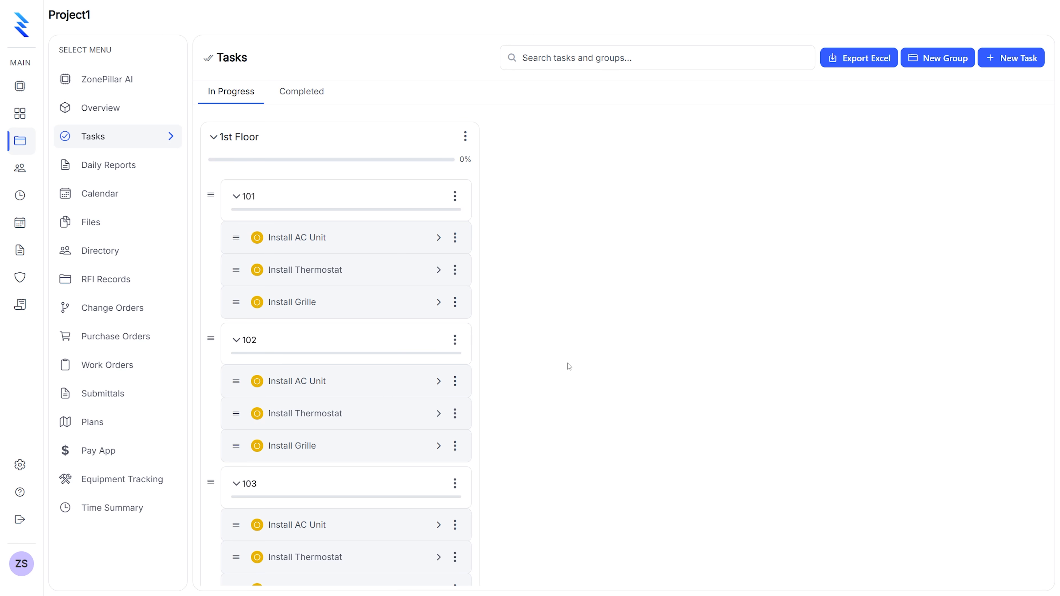
Duplicate the 1st Floor group as 2nd Floor, preserving the status, due date, start date and assignee of its tasks
scroll(556, 354, "down", 1)
scroll(553, 356, "up", 1)
left_click(466, 137)
left_click(438, 183)
type("2nd Floor")
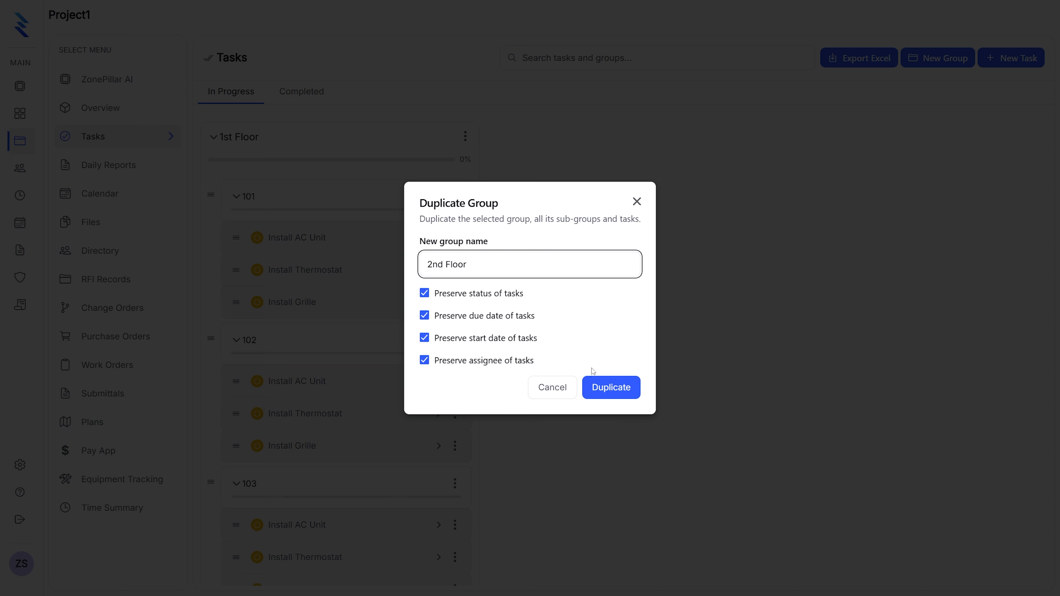
left_click(610, 387)
Expand the 2nd Floor group and its sub-groups 101, 102 and 103 to show their tasks
left_click(525, 145)
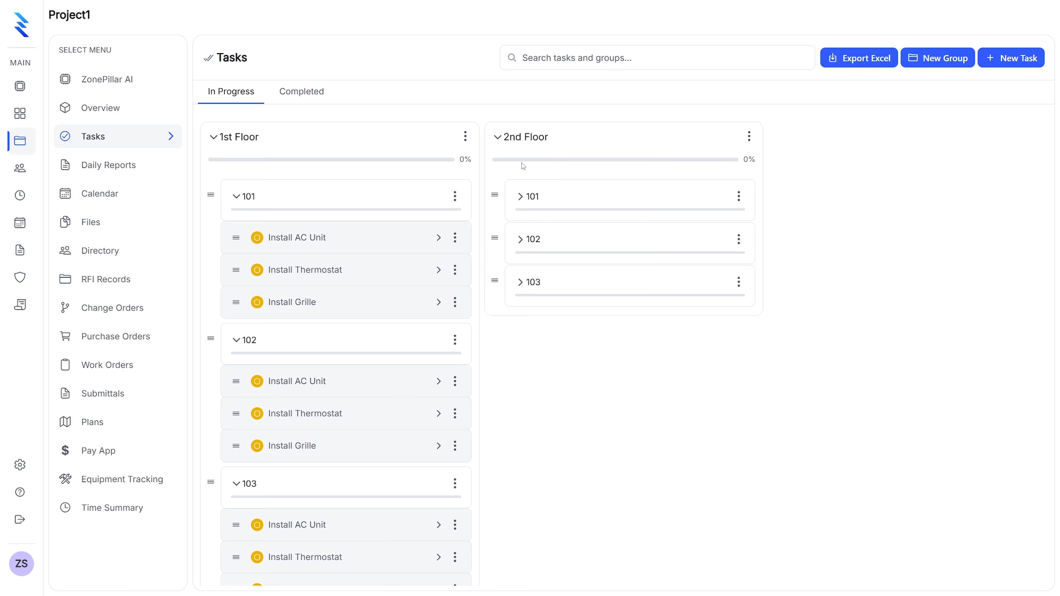
left_click(528, 198)
left_click(538, 343)
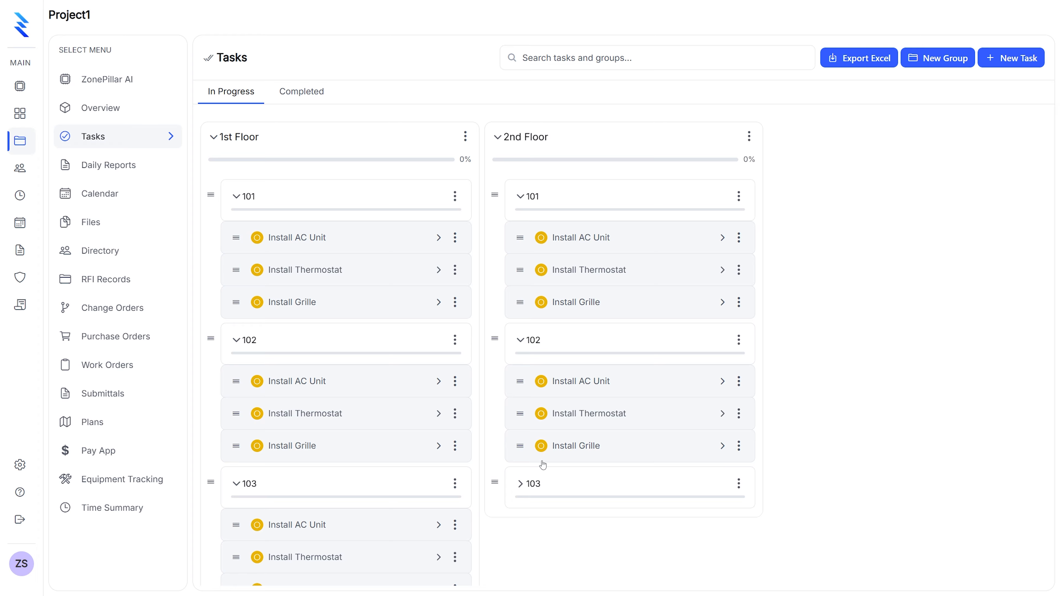
left_click(538, 484)
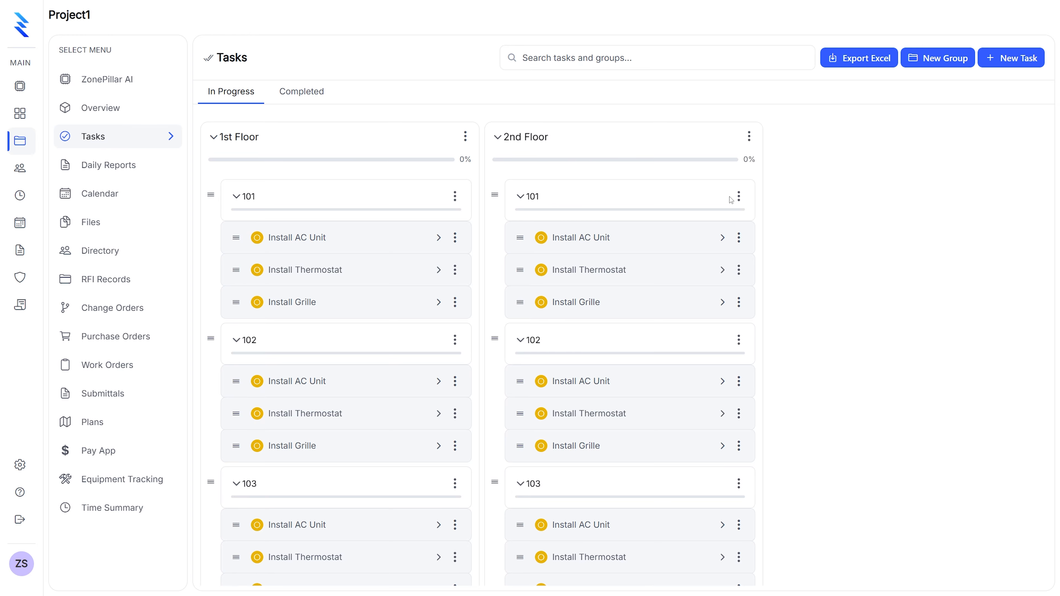
Rename sub-group 101 under 2nd Floor to 201
left_click(738, 196)
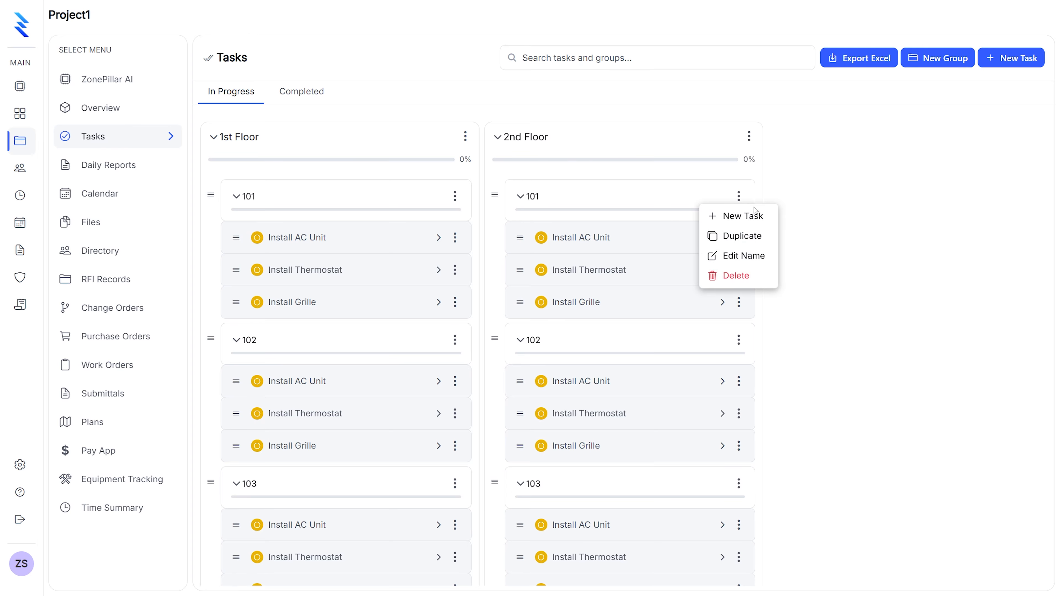
left_click(743, 256)
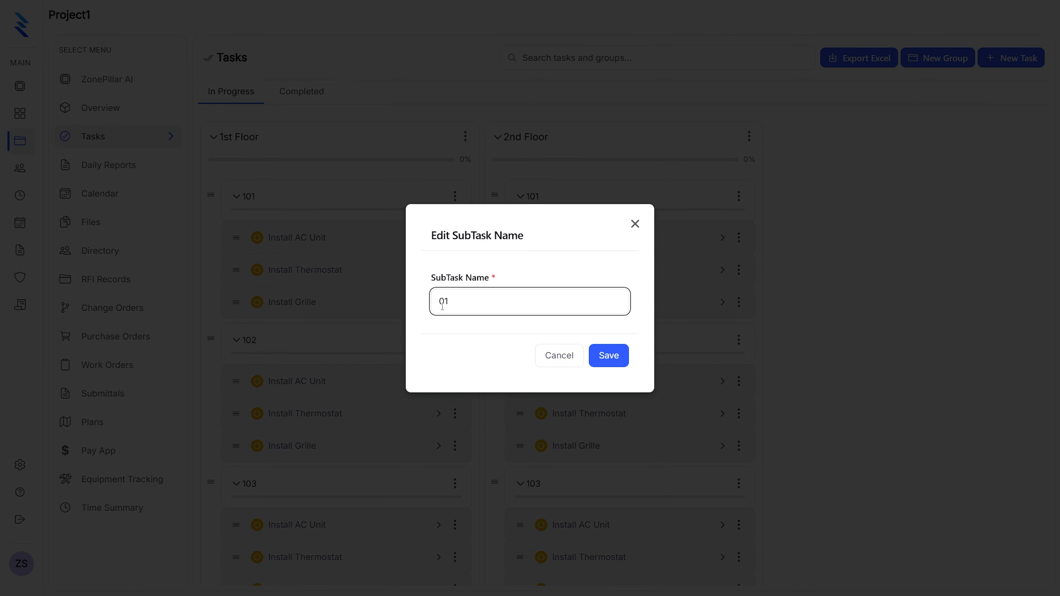
left_click(609, 355)
Open the name of sub-group 102 under 2nd Floor for editing and remove its leading 1
left_click(738, 340)
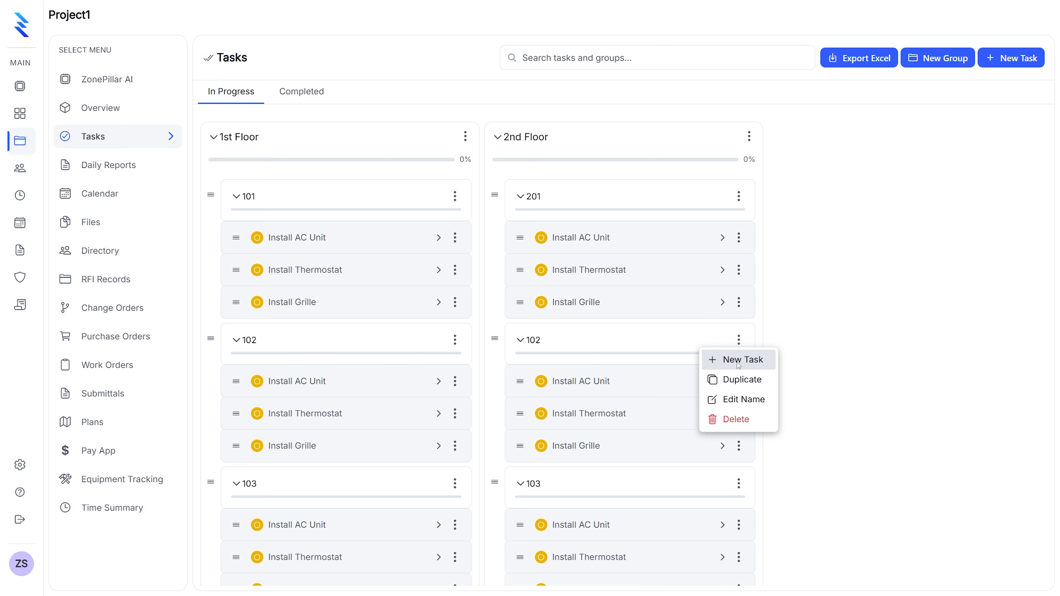
left_click(741, 400)
left_click(445, 301)
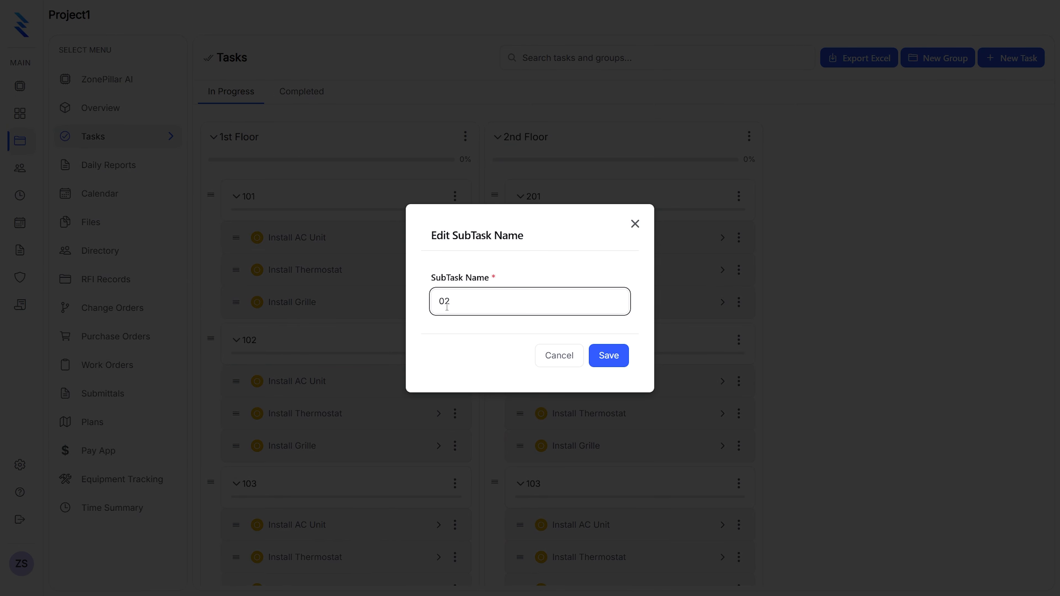